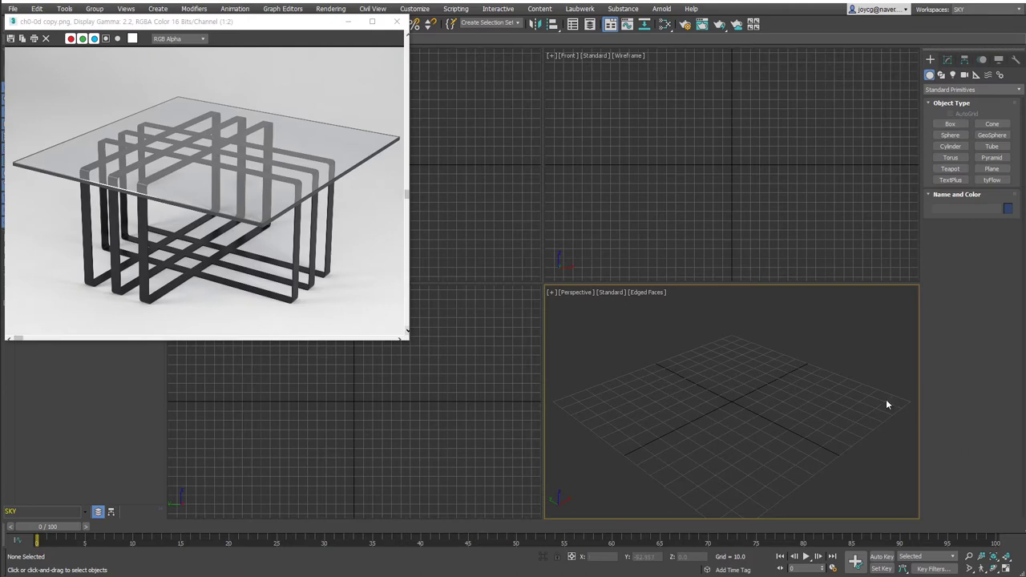
Draw a plane in the enlarged Perspective viewport and size it 700 × 700
{"action": "left_click_drag", "start_coordinate": [542, 285], "coordinate": [430, 112]}
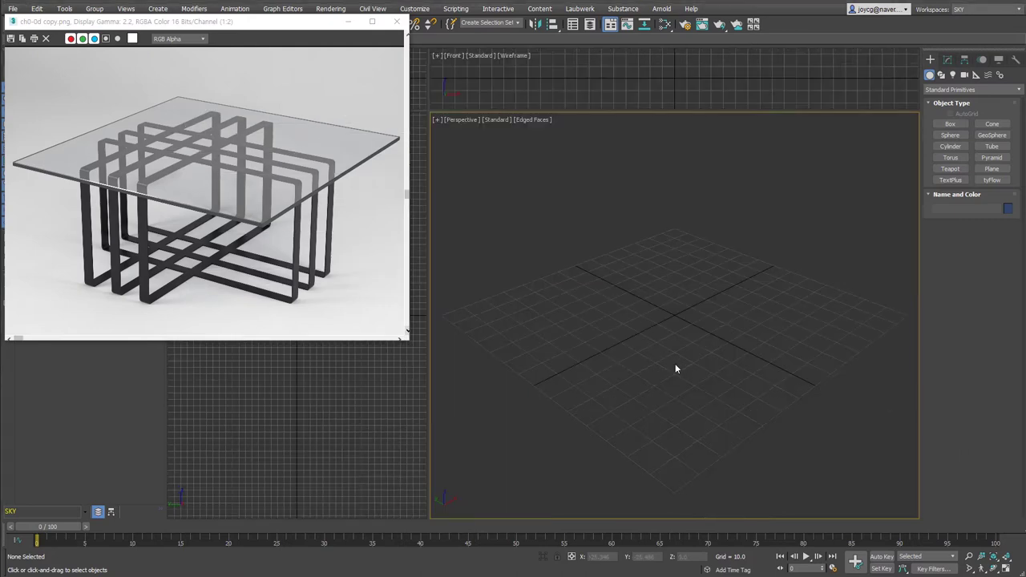
{"action": "scroll", "coordinate": [676, 373], "scroll_direction": "down", "scroll_amount": 10}
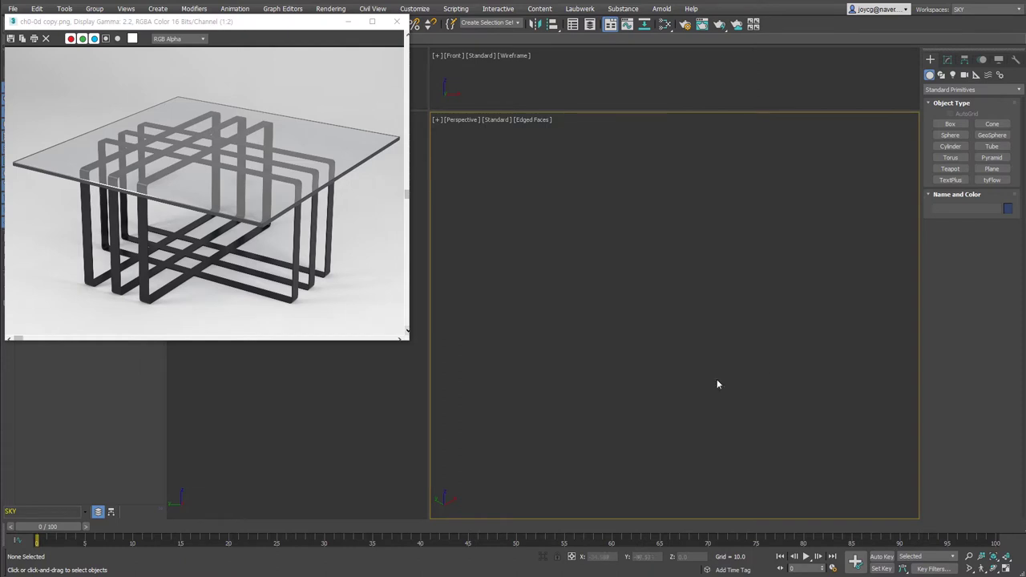
{"action": "left_click", "coordinate": [992, 168]}
{"action": "left_click_drag", "start_coordinate": [662, 229], "coordinate": [685, 479]}
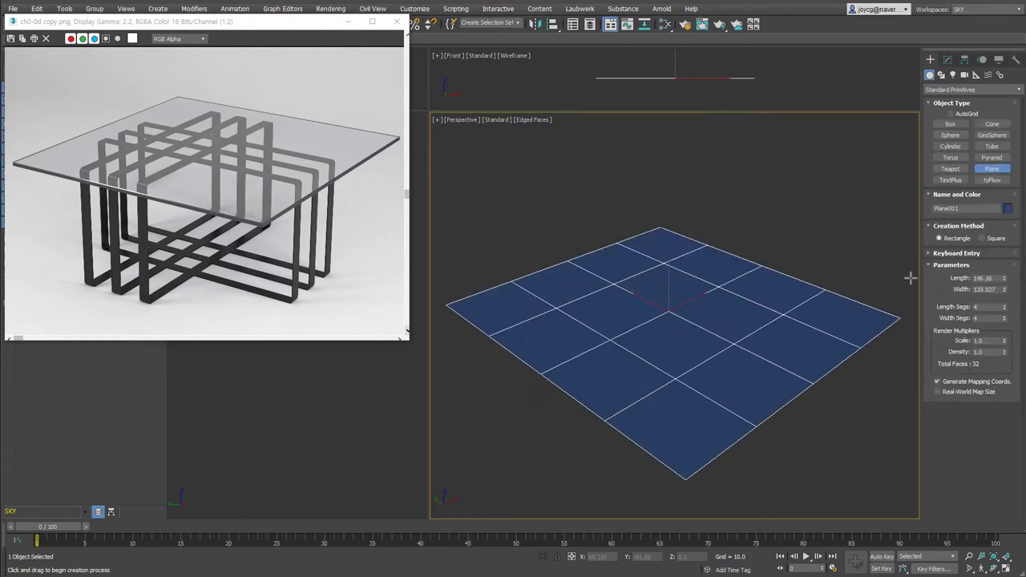
{"action": "double_click", "coordinate": [982, 277]}
{"action": "type", "text": "700"}
{"action": "key", "text": "Tab"}
{"action": "type", "text": "700"}
{"action": "key", "text": "Return"}
Make the view orthographic, set the plane to 1×1 segments, and convert it to editable poly
{"action": "scroll", "coordinate": [633, 297], "scroll_direction": "down", "scroll_amount": 5}
{"action": "middle_click_drag", "start_coordinate": [672, 317], "coordinate": [580, 220], "text": "alt"}
{"action": "key", "text": "u"}
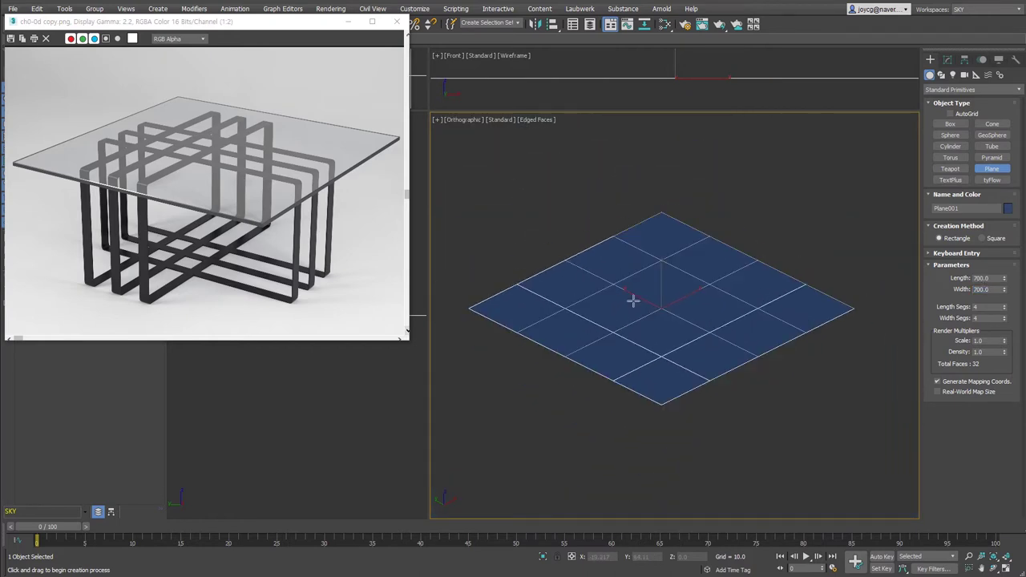
{"action": "middle_click_drag", "start_coordinate": [611, 273], "coordinate": [657, 276], "text": "alt"}
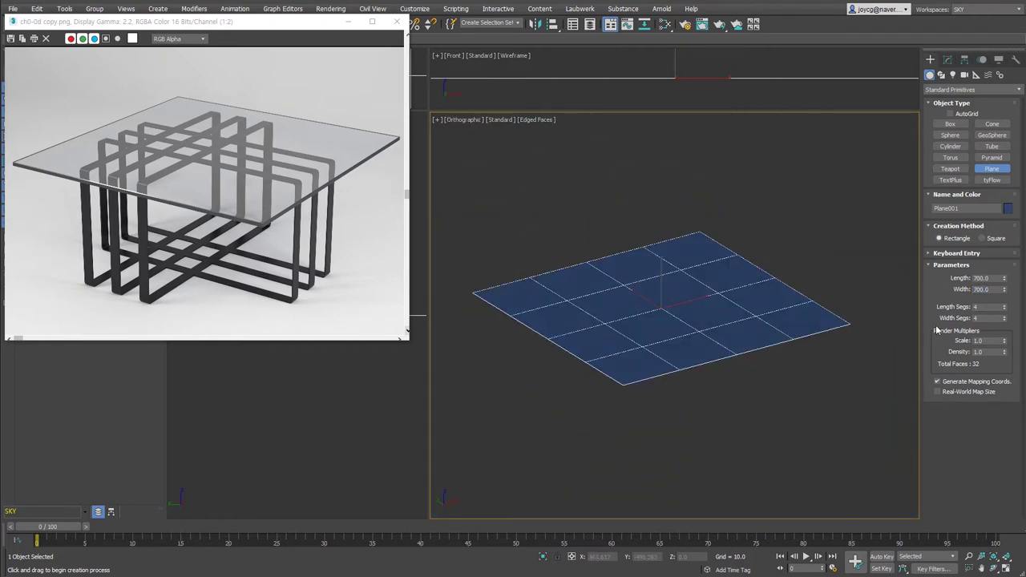
{"action": "right_click", "coordinate": [1005, 310]}
{"action": "right_click", "coordinate": [1005, 319]}
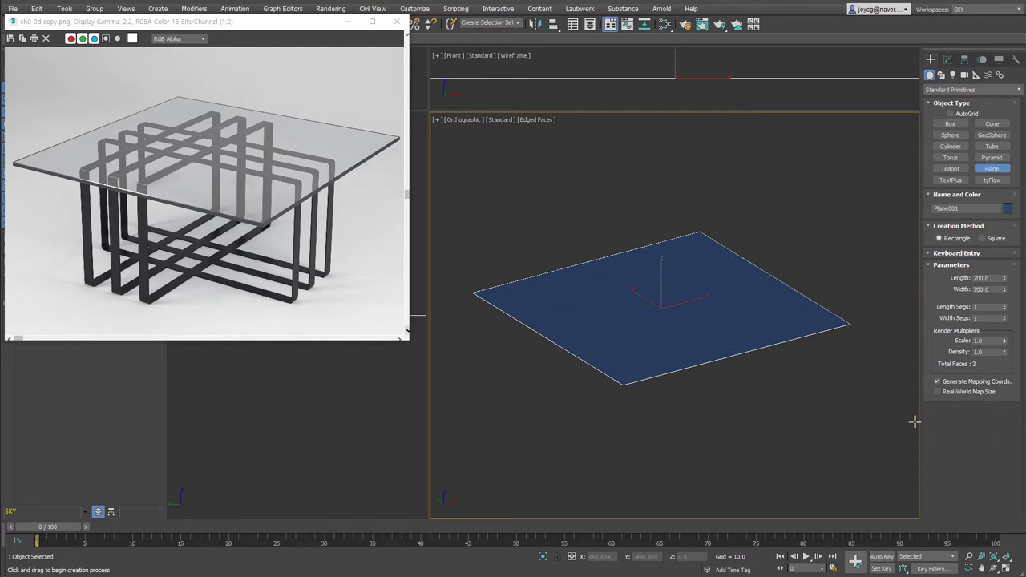
{"action": "middle_click_drag", "start_coordinate": [915, 422], "coordinate": [746, 321], "text": "alt"}
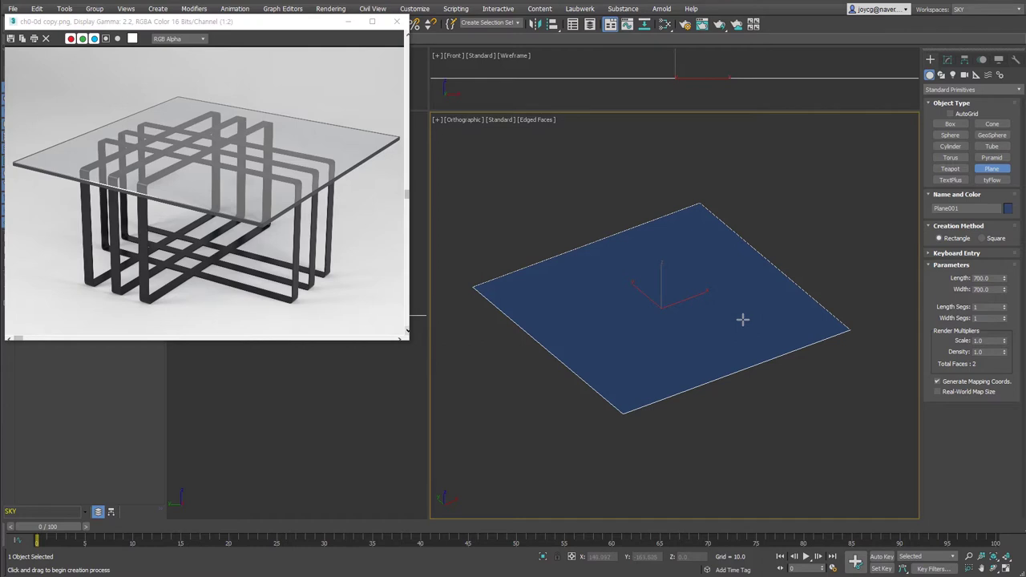
{"action": "key", "text": "alt+c"}
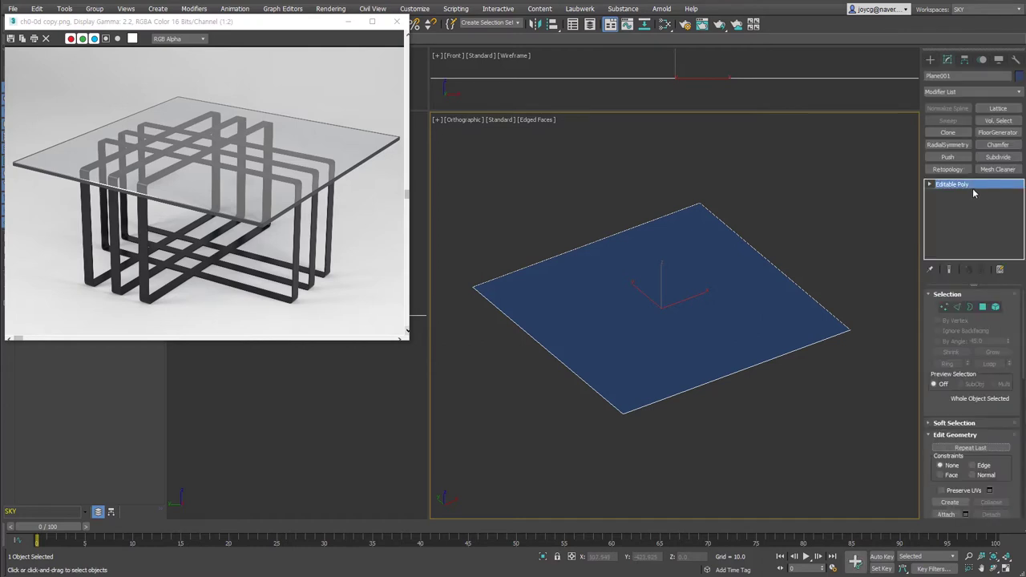
Add Edit Poly and inset the plane's single polygon by 60
{"action": "key", "text": "ctrl+e"}
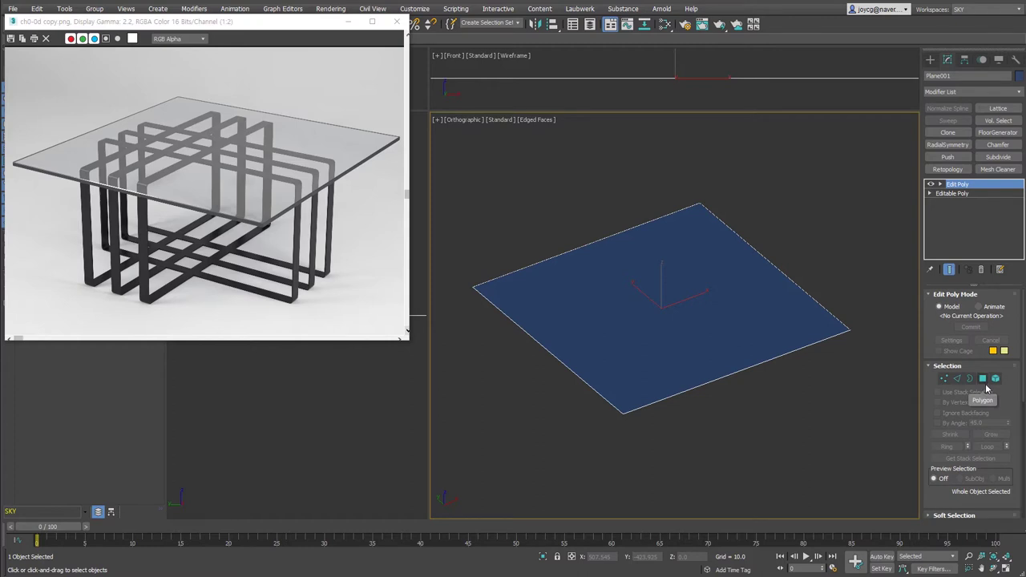
{"action": "left_click", "coordinate": [985, 385]}
{"action": "left_click", "coordinate": [701, 304]}
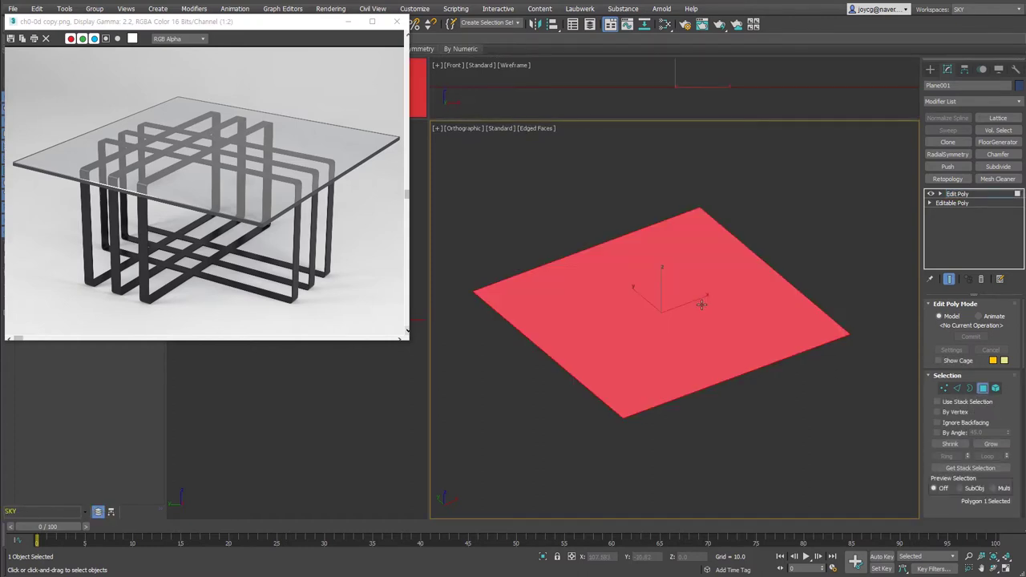
{"action": "right_click", "coordinate": [701, 305]}
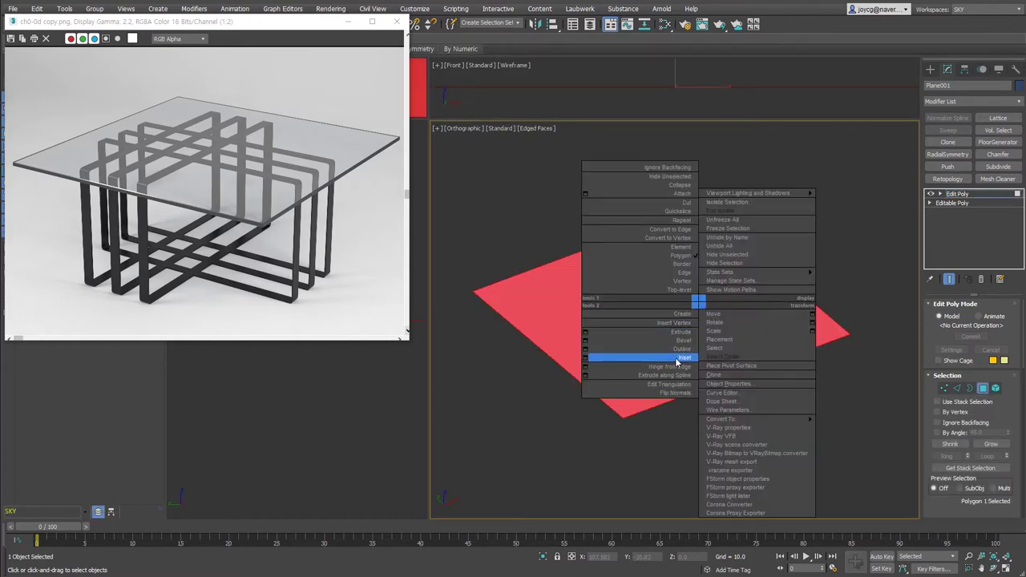
{"action": "left_click", "coordinate": [585, 358]}
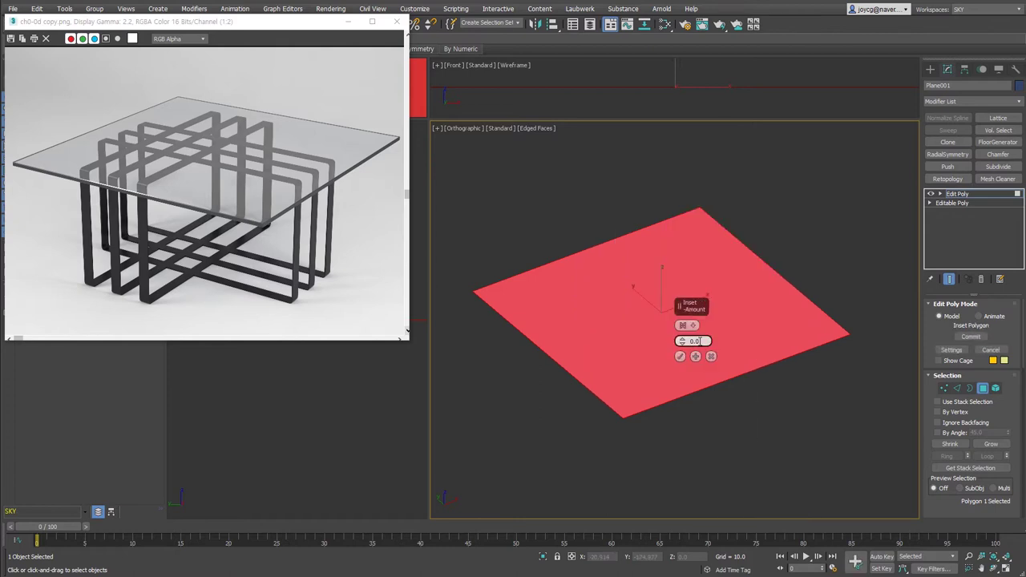
{"action": "type", "text": "60"}
{"action": "key", "text": "Return"}
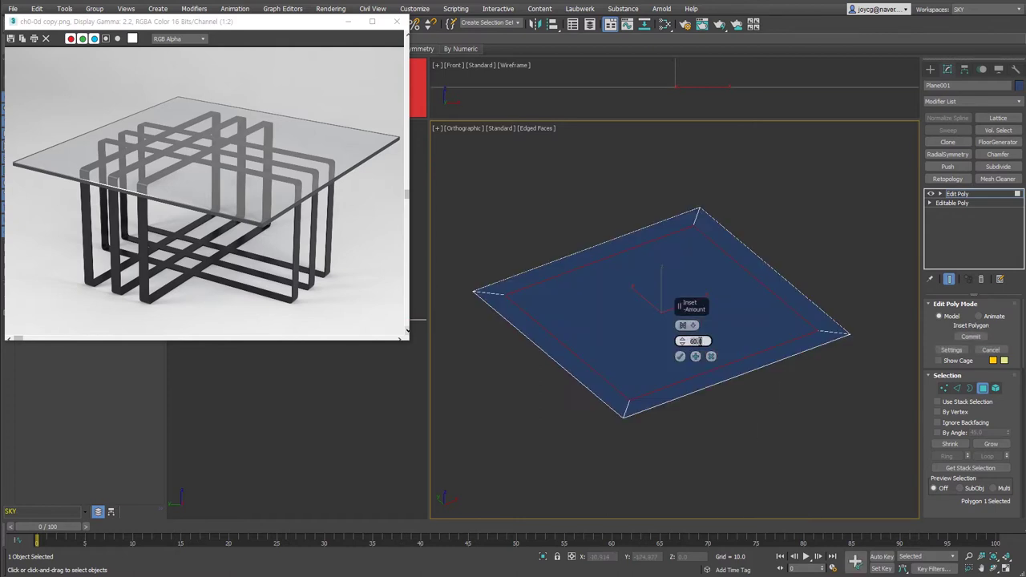
{"action": "left_click", "coordinate": [680, 356]}
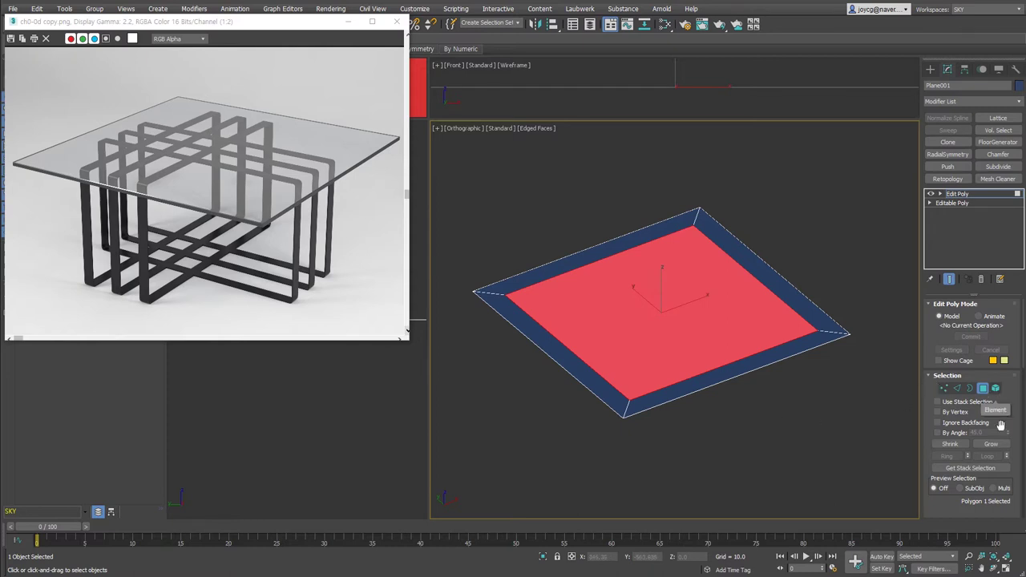
Detach the inner panel as its own object and collapse the modifier stack
{"action": "scroll", "coordinate": [1014, 437], "scroll_direction": "down", "scroll_amount": 2}
{"action": "scroll", "coordinate": [1006, 453], "scroll_direction": "down", "scroll_amount": 2}
{"action": "scroll", "coordinate": [998, 469], "scroll_direction": "down", "scroll_amount": 2}
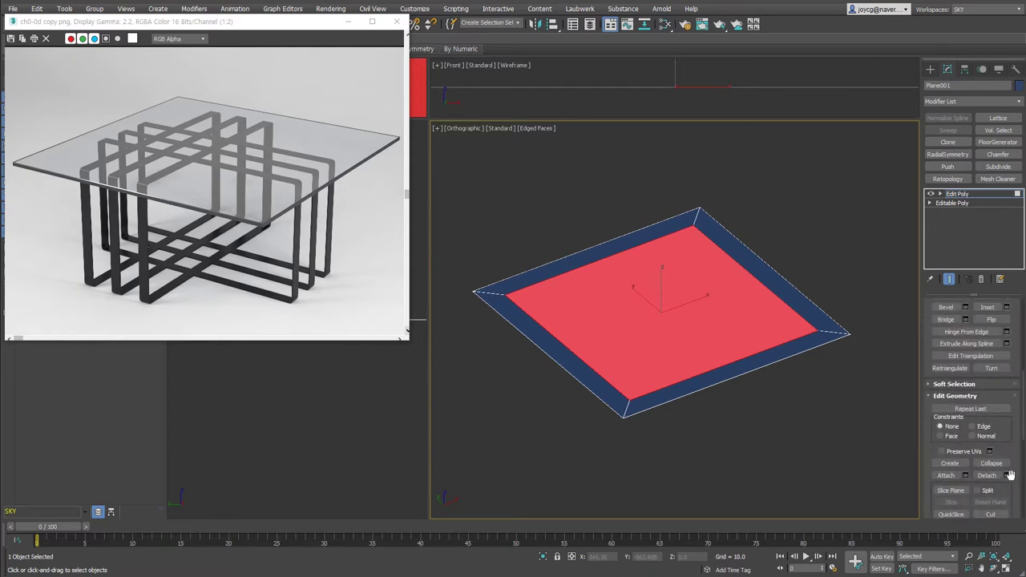
{"action": "left_click", "coordinate": [987, 476]}
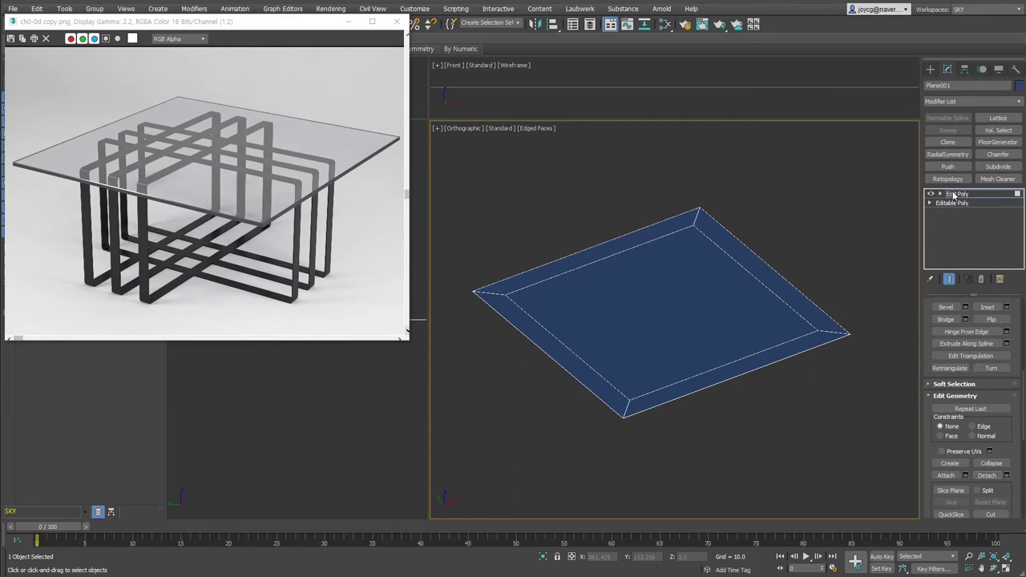
{"action": "left_click", "coordinate": [983, 279]}
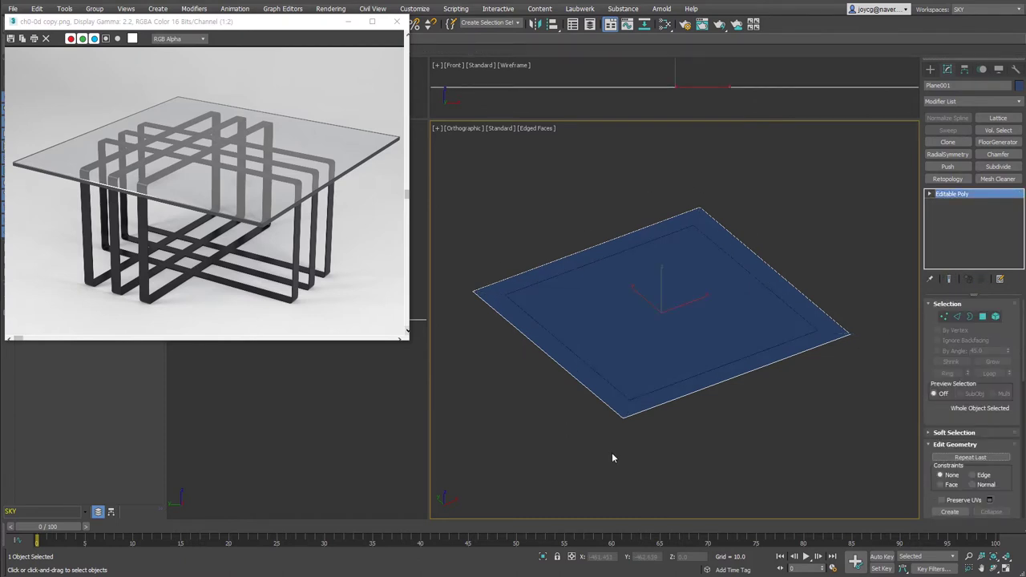
Shell the tabletop to an outer thickness of 10 and view it in wireframe
{"action": "key", "text": "s"}
{"action": "type", "text": "0"}
{"action": "key", "text": "Return"}
{"action": "middle_click_drag", "start_coordinate": [850, 412], "coordinate": [863, 420], "text": "alt"}
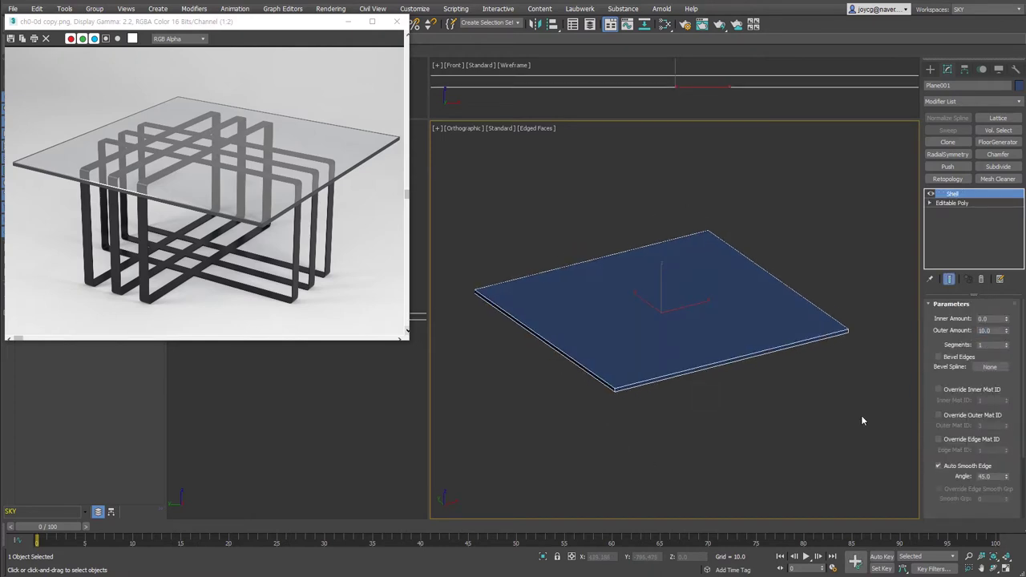
{"action": "key", "text": "F3"}
Select the detached inner panel object instead of the tabletop slab
{"action": "right_click", "coordinate": [763, 418]}
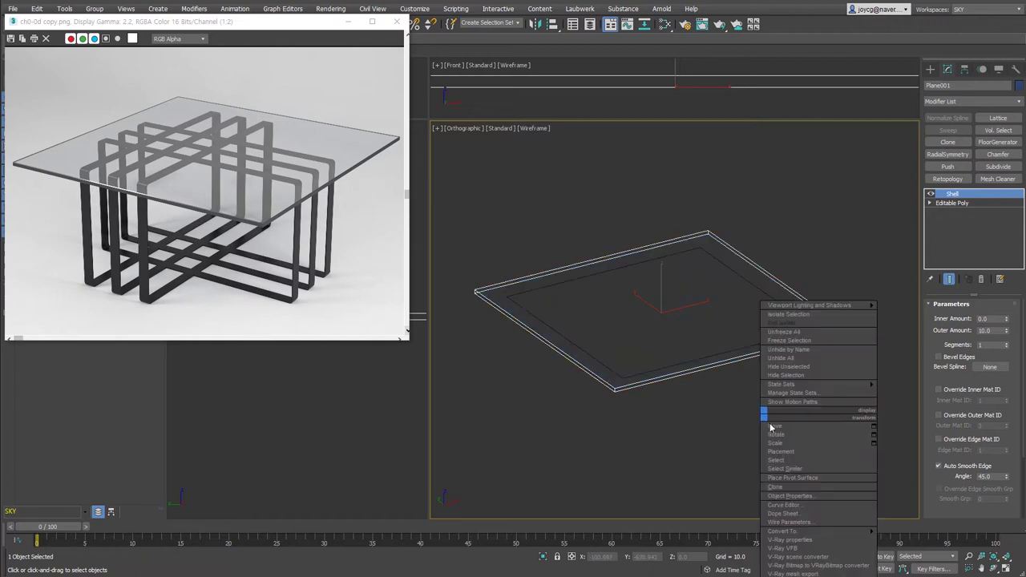
{"action": "left_click", "coordinate": [767, 425]}
{"action": "left_click", "coordinate": [787, 324]}
{"action": "left_click", "coordinate": [795, 319]}
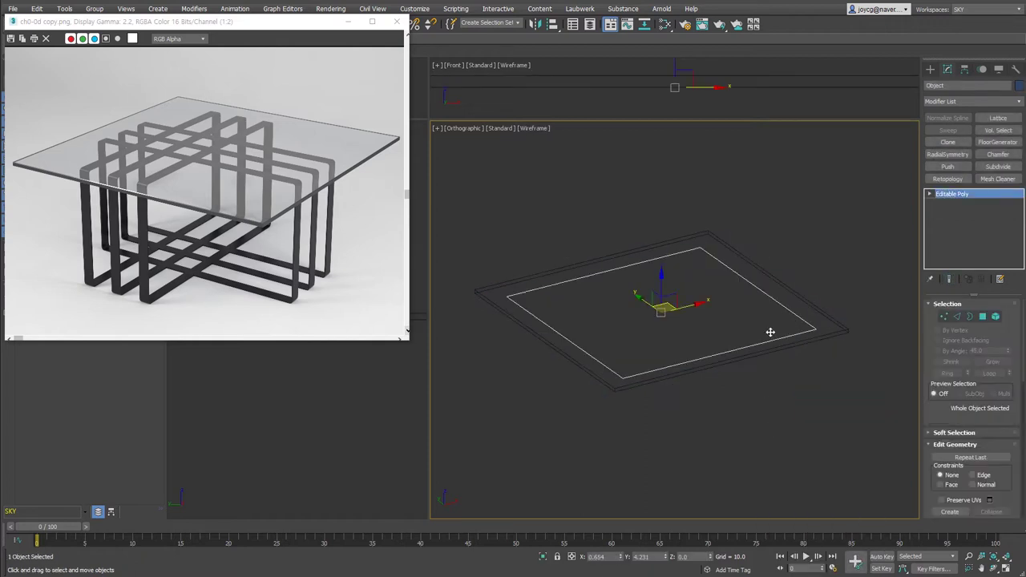
{"action": "middle_click_drag", "start_coordinate": [725, 450], "coordinate": [738, 457], "text": "alt"}
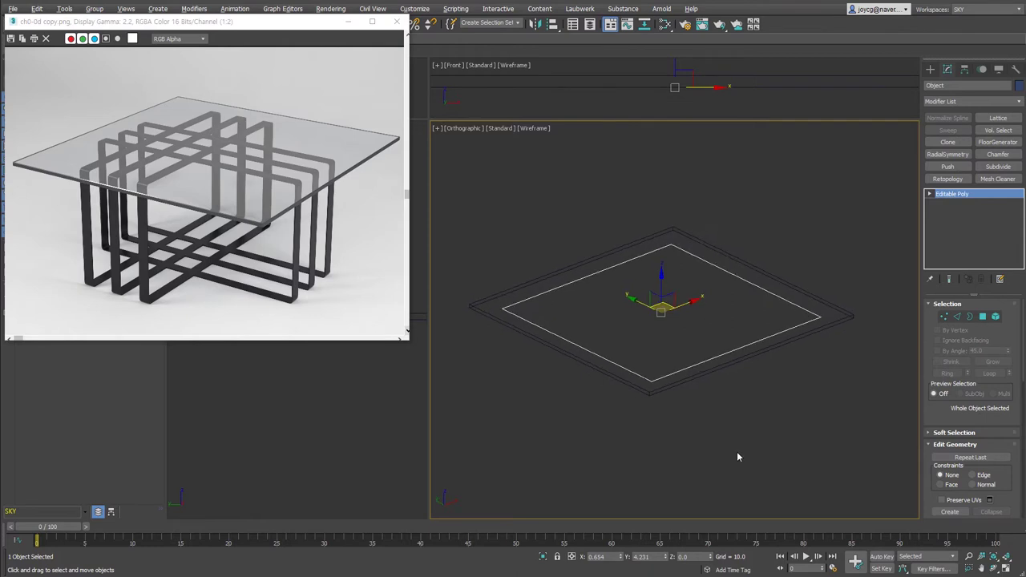
Shell the inner panel with Outer 0 and Inner 300, then collapse it to Editable Poly
{"action": "key", "text": "alt+s"}
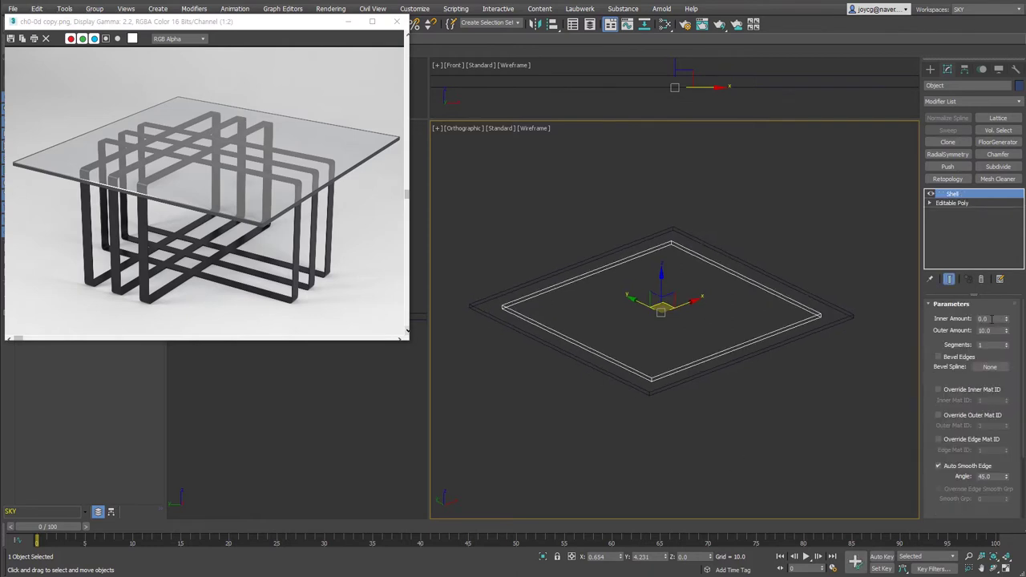
{"action": "right_click", "coordinate": [1006, 330]}
{"action": "double_click", "coordinate": [986, 319]}
{"action": "type", "text": "300"}
{"action": "key", "text": "Return"}
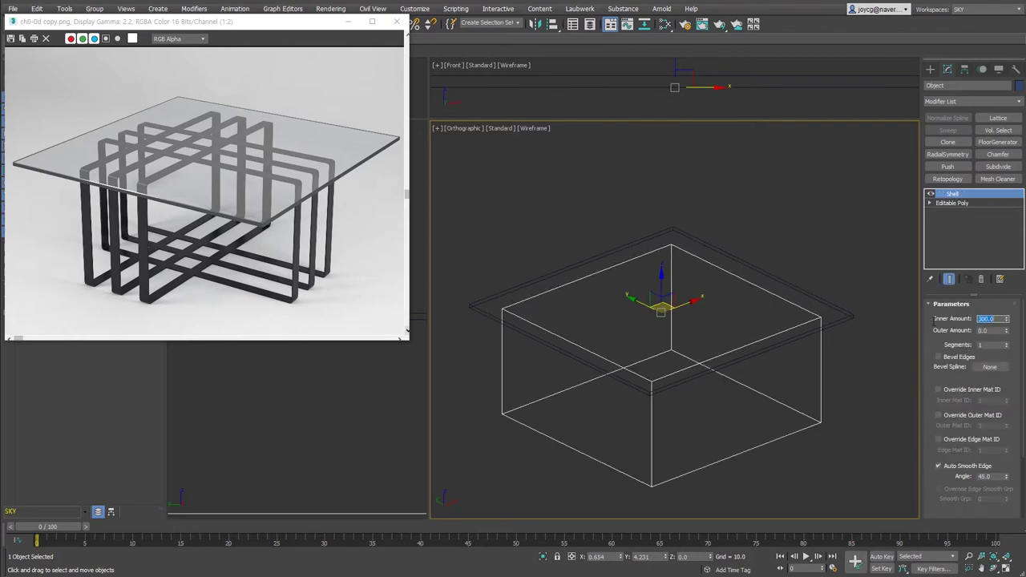
{"action": "middle_click_drag", "start_coordinate": [838, 361], "coordinate": [818, 339]}
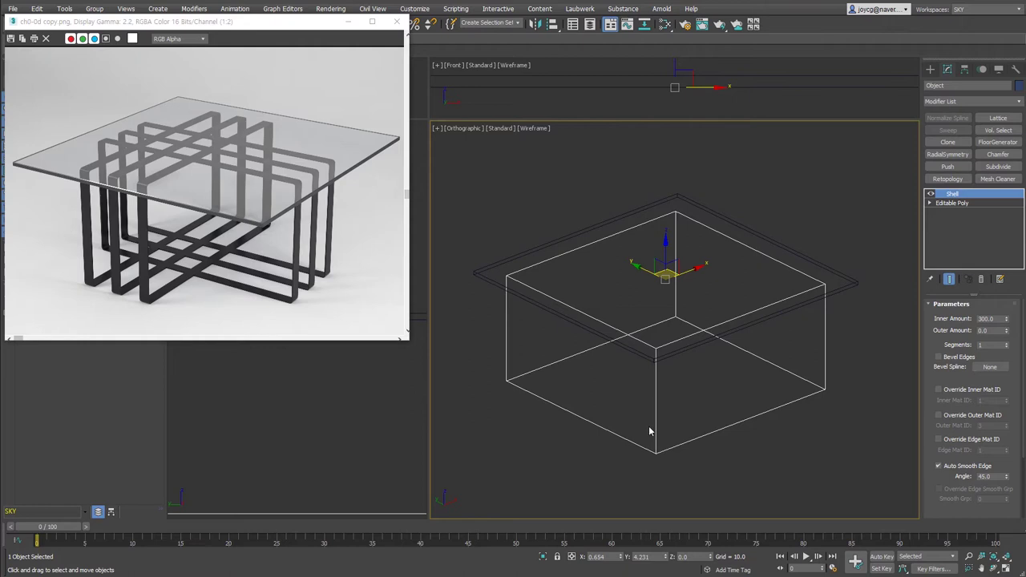
{"action": "middle_click_drag", "start_coordinate": [662, 432], "coordinate": [681, 427], "text": "alt"}
{"action": "key", "text": "ctrl+c"}
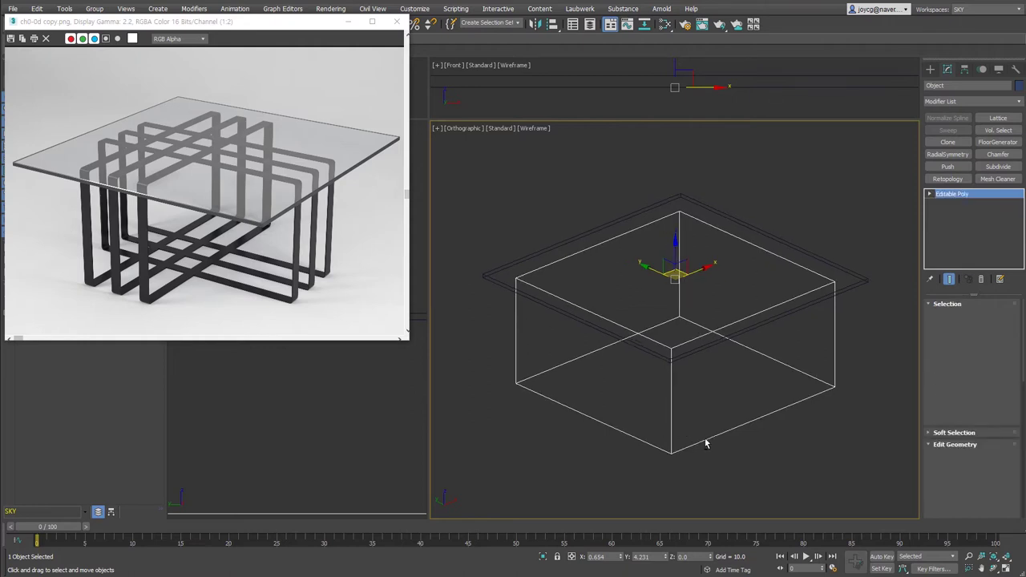
Select four horizontal edges across the box's sides in Edge mode
{"action": "key", "text": "2"}
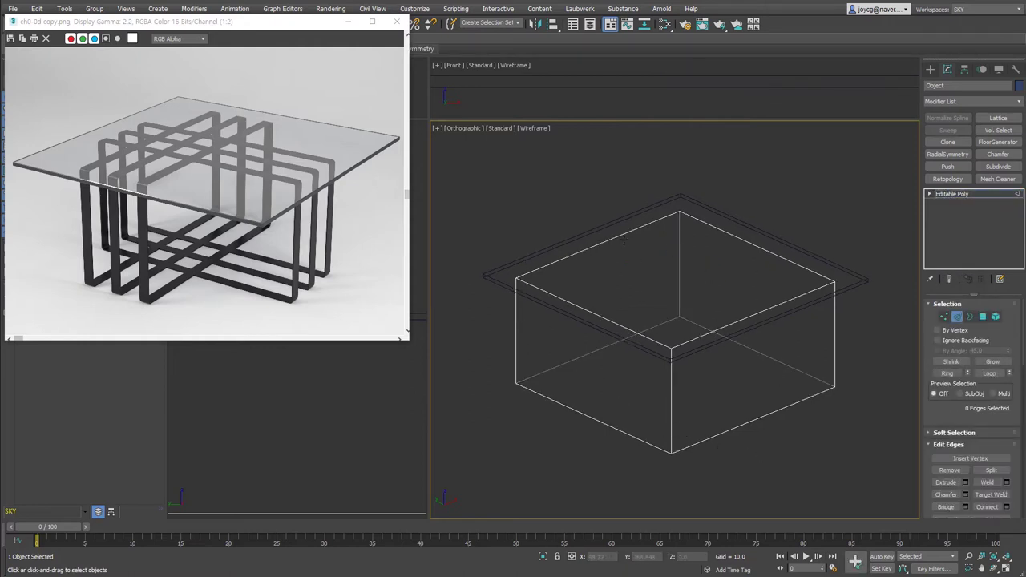
{"action": "mouse_move", "coordinate": [762, 354]}
{"action": "middle_mouse_down", "text": "alt"}
{"action": "mouse_move", "coordinate": [755, 382]}
{"action": "mouse_move", "coordinate": [664, 245]}
{"action": "middle_mouse_up", "text": "alt"}
{"action": "left_click_drag", "start_coordinate": [792, 484], "coordinate": [634, 185]}
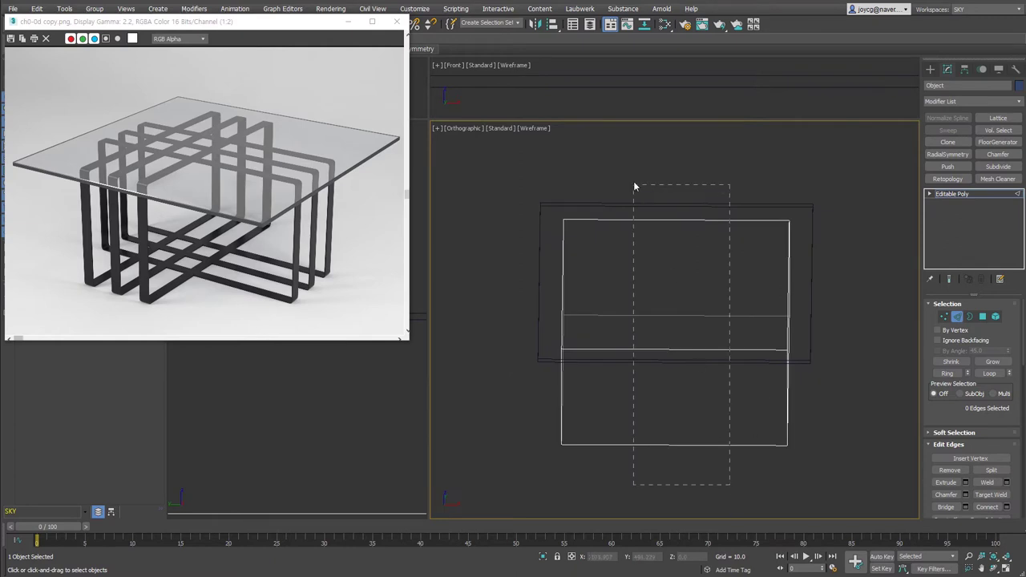
{"action": "middle_click_drag", "start_coordinate": [673, 396], "coordinate": [722, 396], "text": "alt"}
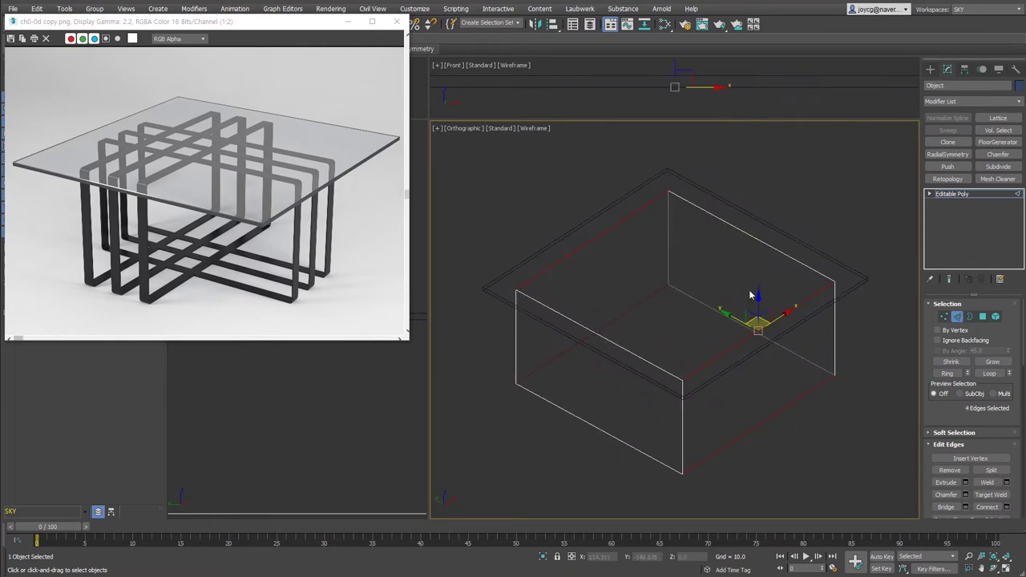
Connect the selected edges with 2 edge loops pinched to -35
{"action": "right_click", "coordinate": [750, 296]}
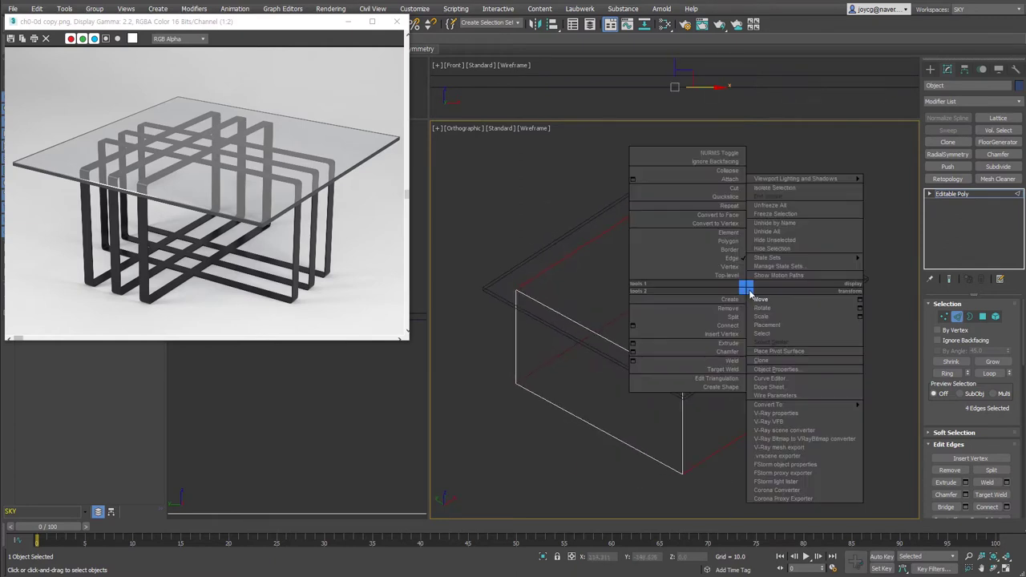
{"action": "left_click", "coordinate": [633, 327]}
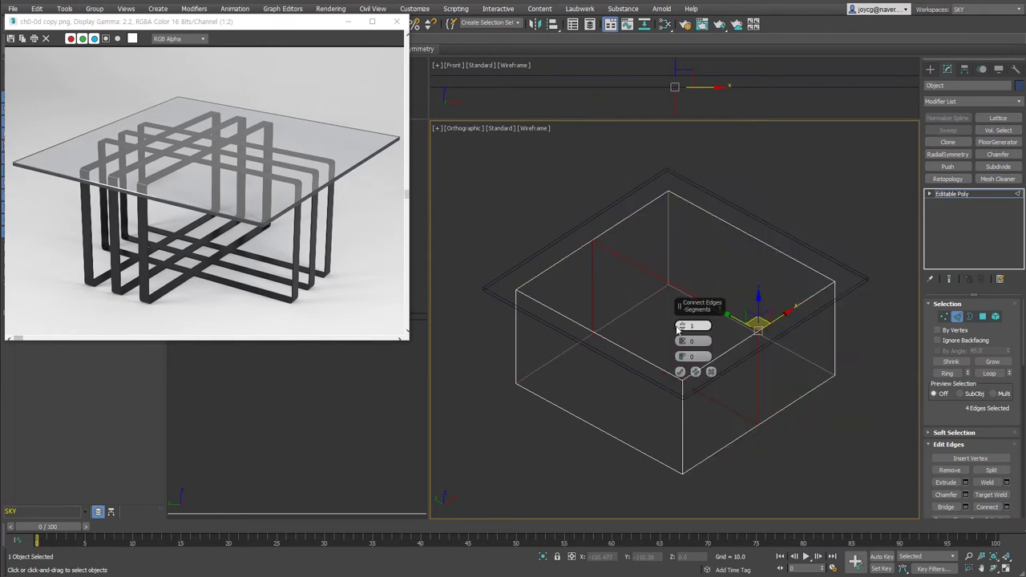
{"action": "left_click", "coordinate": [682, 325]}
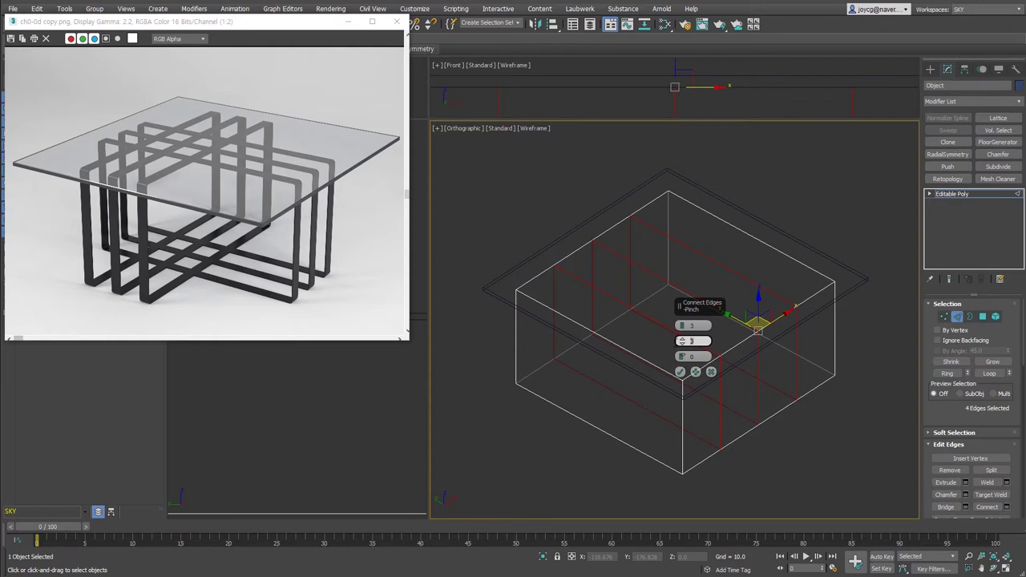
{"action": "type", "text": "-5"}
{"action": "key", "text": "Return"}
{"action": "left_click", "coordinate": [681, 370]}
{"action": "left_click", "coordinate": [666, 392]}
Select the parallel edges running the other direction across the box
{"action": "middle_click_drag", "start_coordinate": [666, 392], "coordinate": [691, 481], "text": "alt"}
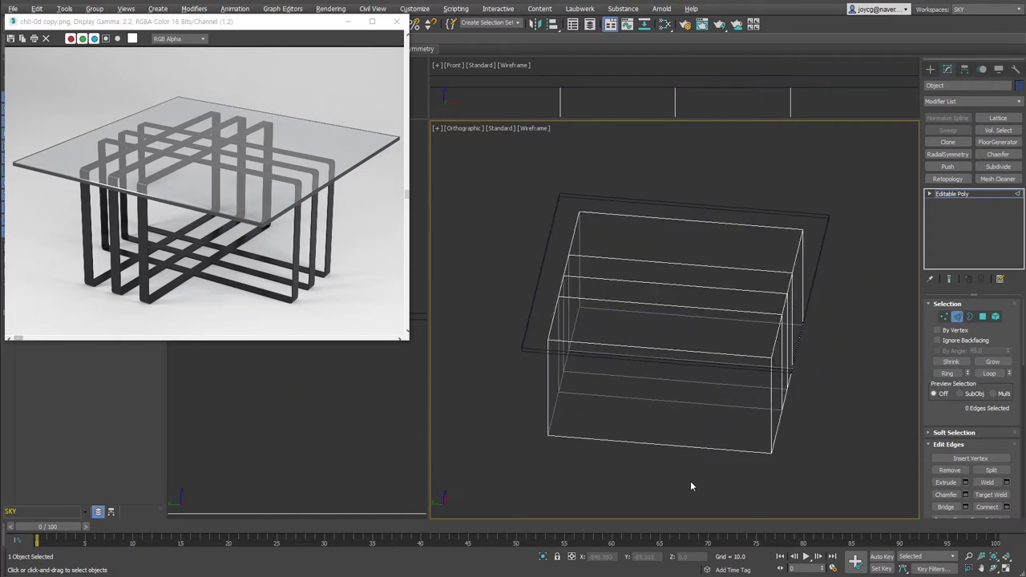
{"action": "left_click_drag", "start_coordinate": [678, 481], "coordinate": [626, 183]}
{"action": "middle_click_drag", "start_coordinate": [627, 184], "coordinate": [776, 343], "text": "alt"}
Connect the selected edges with two crossing pinched loops slid by 64 to form a grid
{"action": "right_click", "coordinate": [741, 301]}
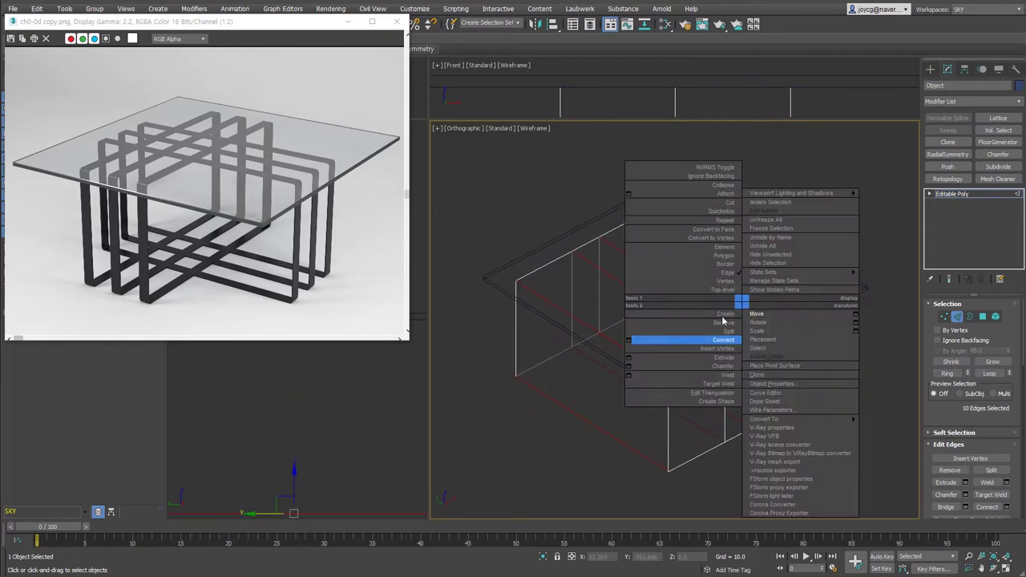
{"action": "left_click", "coordinate": [630, 343]}
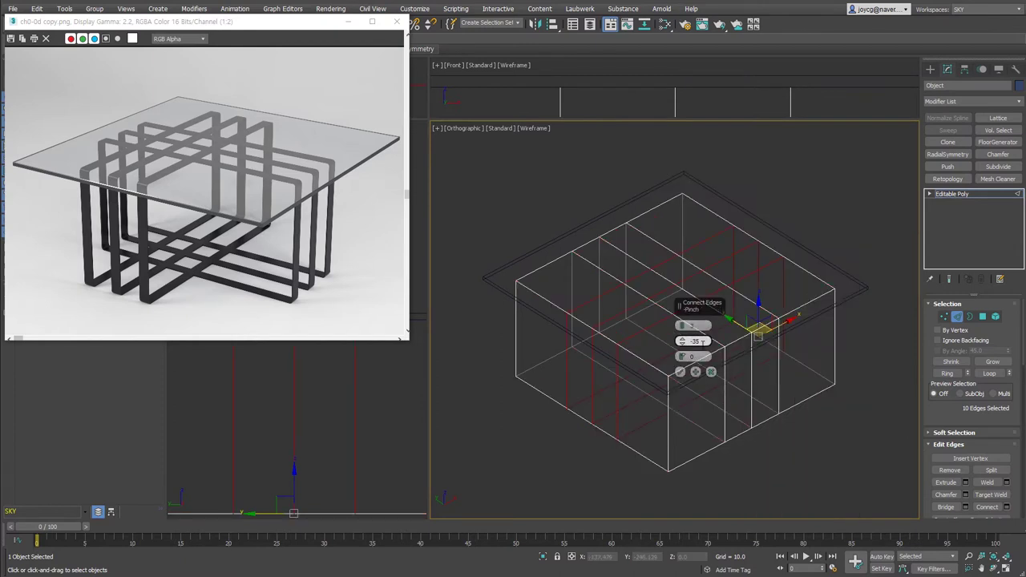
{"action": "left_click", "coordinate": [598, 330]}
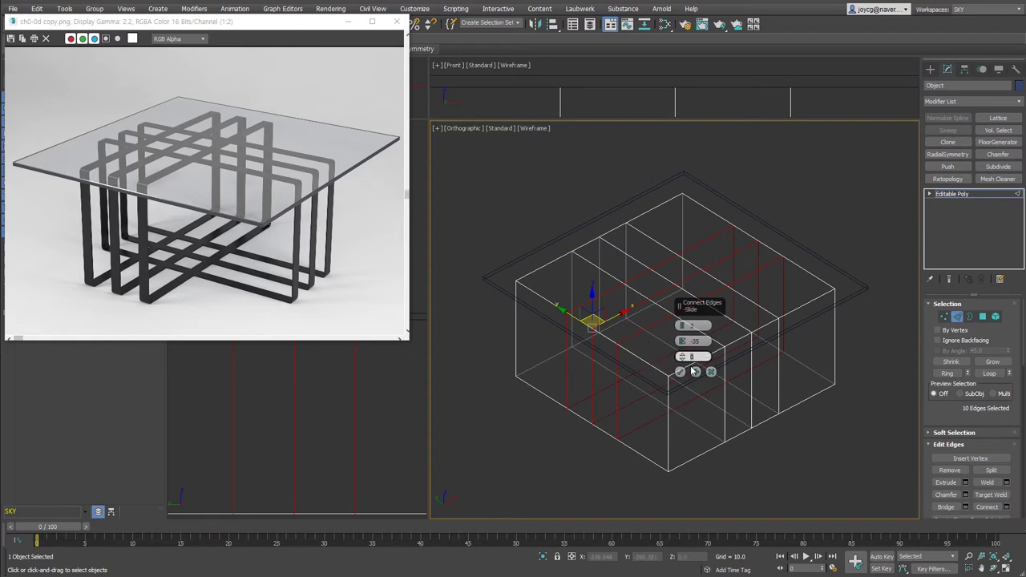
{"action": "left_click_drag", "start_coordinate": [693, 371], "coordinate": [693, 371]}
{"action": "left_click", "coordinate": [680, 372]}
{"action": "mouse_move", "coordinate": [800, 375]}
{"action": "middle_mouse_down", "text": "alt"}
{"action": "mouse_move", "coordinate": [715, 340]}
{"action": "mouse_move", "coordinate": [754, 362]}
{"action": "middle_mouse_up", "text": "alt"}
{"action": "left_click_drag", "start_coordinate": [747, 356], "coordinate": [613, 266]}
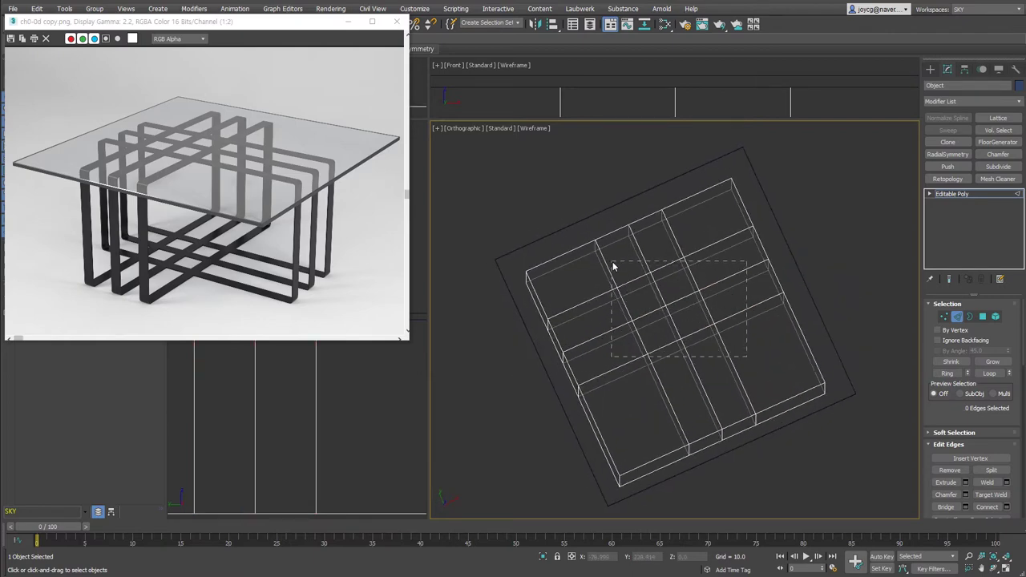
Select the inner grid edge rings and chamfer them with Tri type, amount 15
{"action": "middle_click_drag", "start_coordinate": [612, 264], "coordinate": [561, 304], "text": "alt"}
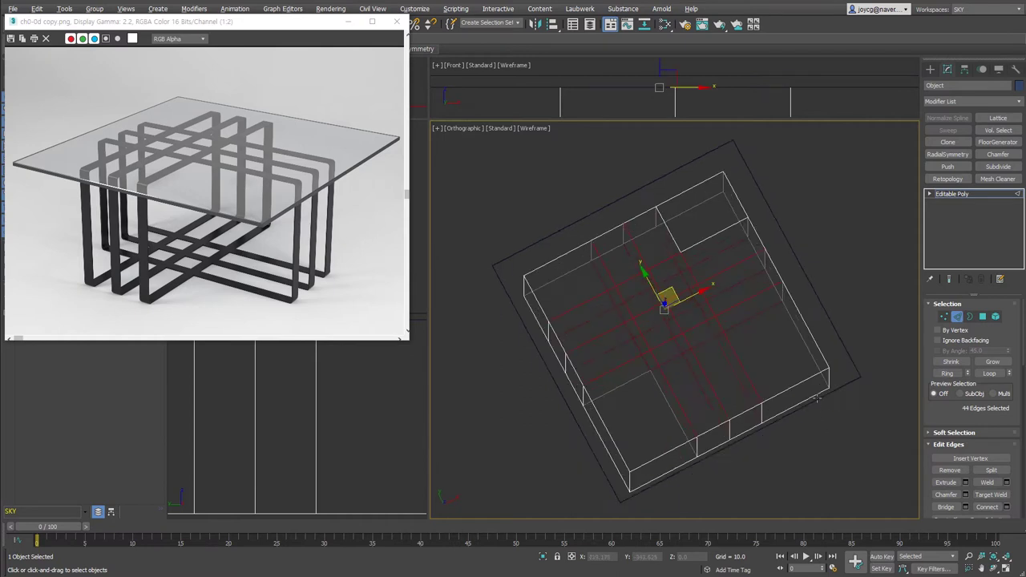
{"action": "left_click", "coordinate": [958, 375]}
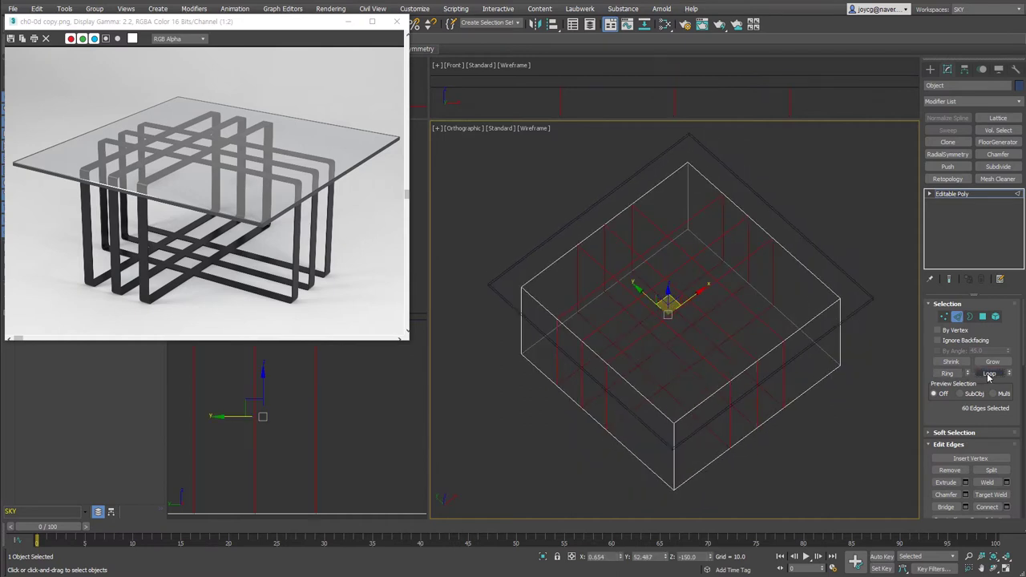
{"action": "mouse_move", "coordinate": [818, 404]}
{"action": "middle_mouse_down", "text": "alt"}
{"action": "mouse_move", "coordinate": [792, 432]}
{"action": "mouse_move", "coordinate": [804, 414]}
{"action": "middle_mouse_up", "text": "alt"}
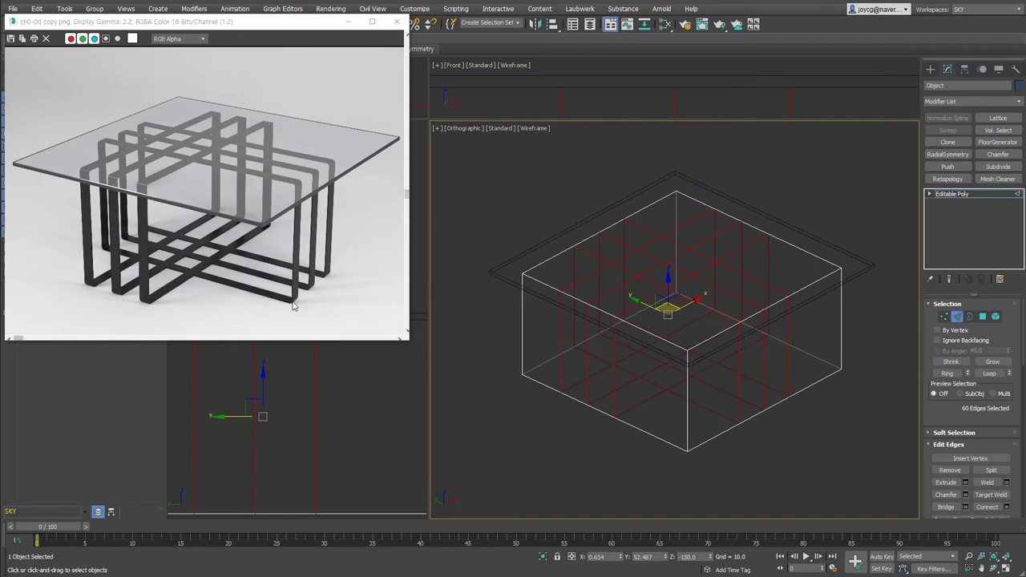
{"action": "right_click", "coordinate": [767, 318]}
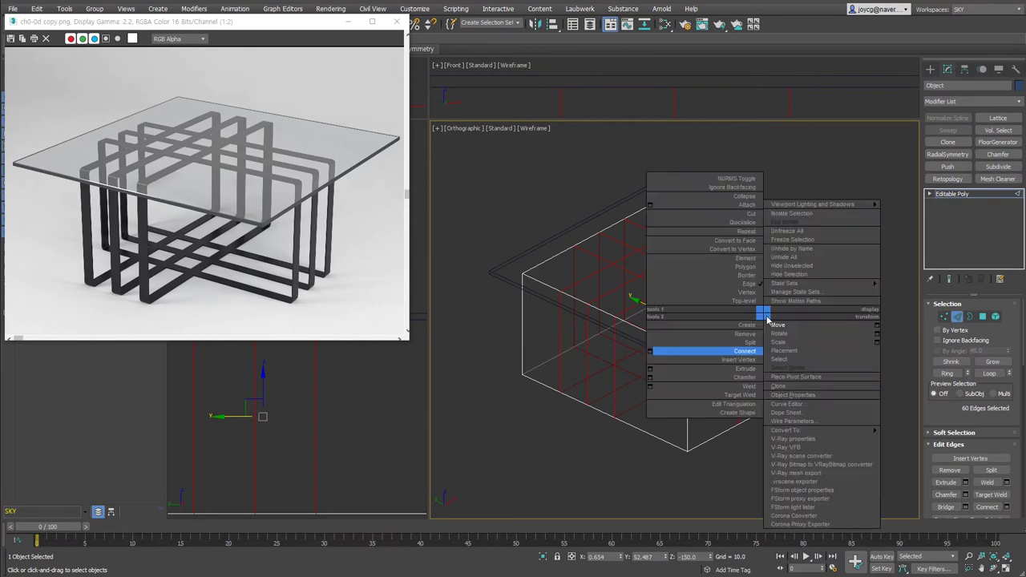
{"action": "left_click", "coordinate": [650, 379]}
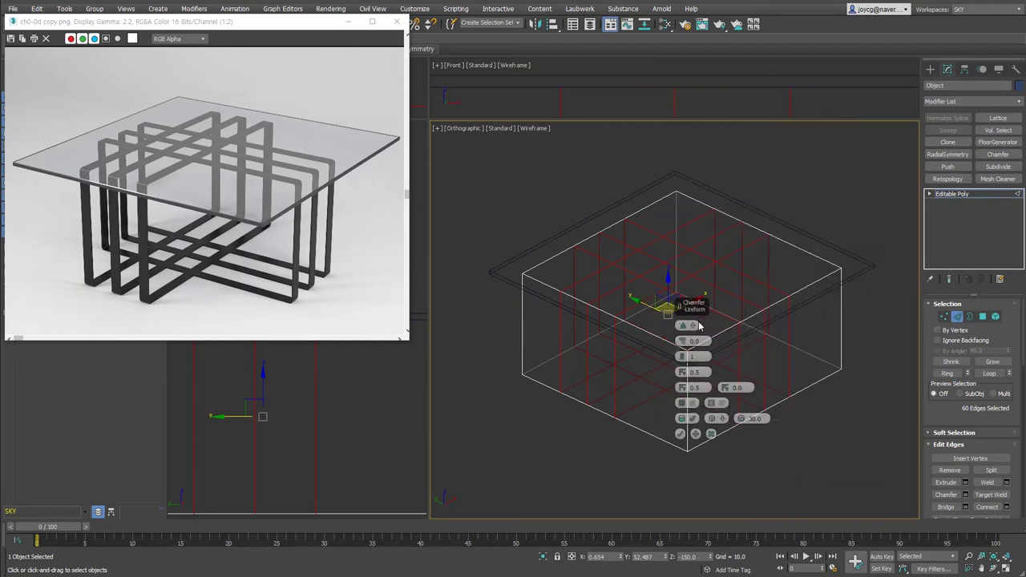
{"action": "left_click_drag", "start_coordinate": [701, 305], "coordinate": [785, 283]}
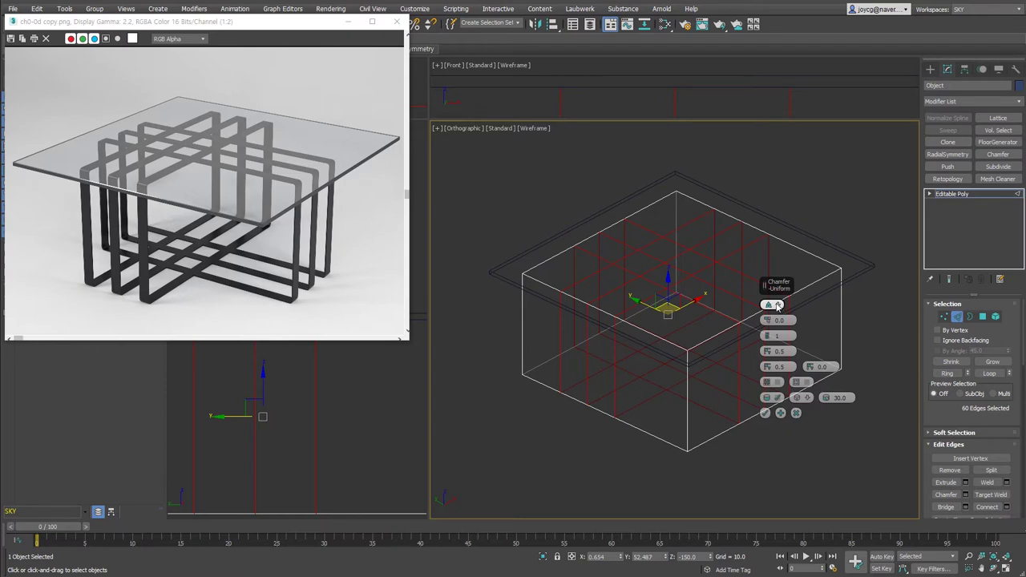
{"action": "left_click", "coordinate": [775, 306]}
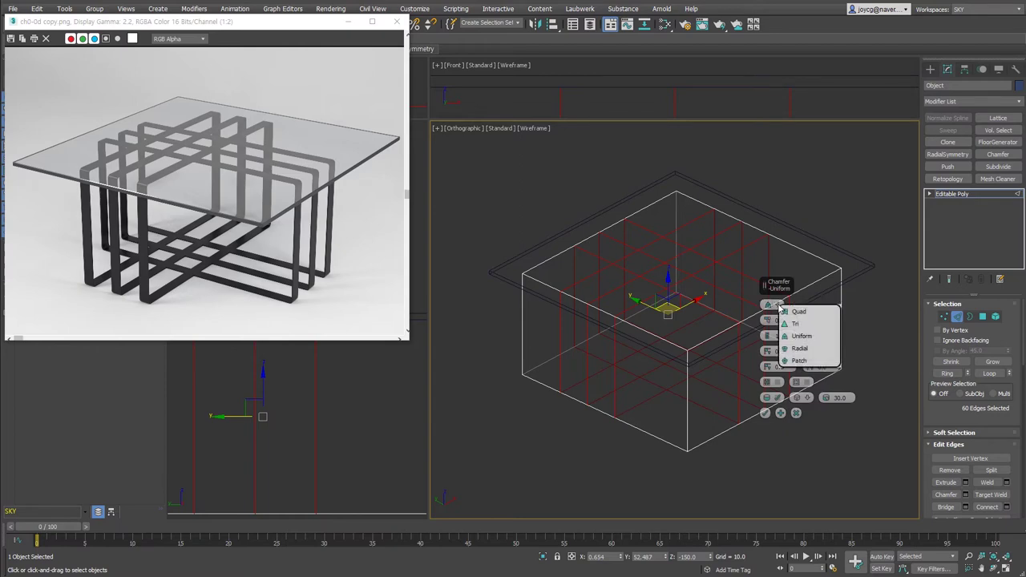
{"action": "left_click", "coordinate": [817, 324]}
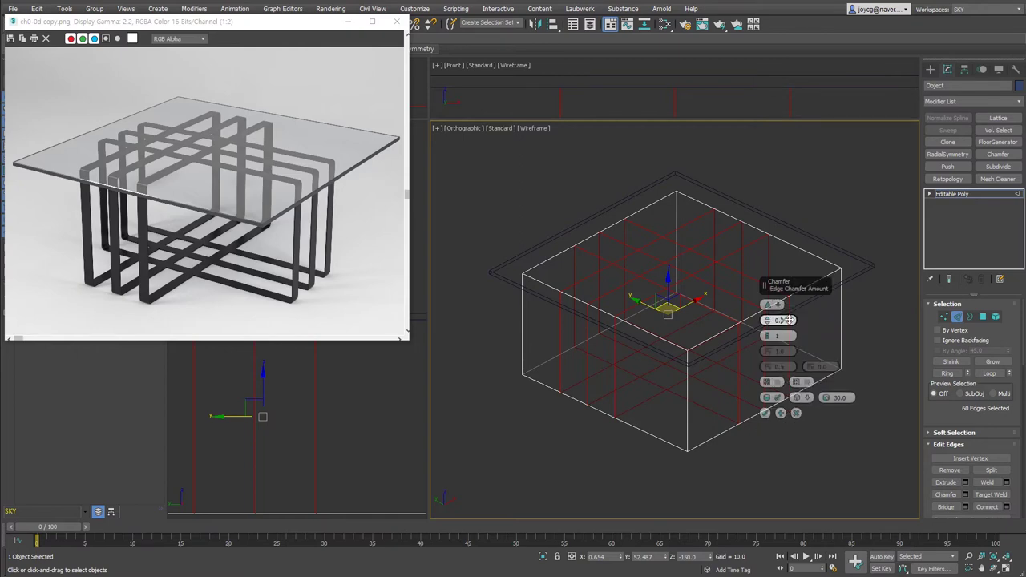
{"action": "type", "text": "15"}
{"action": "key", "text": "Return"}
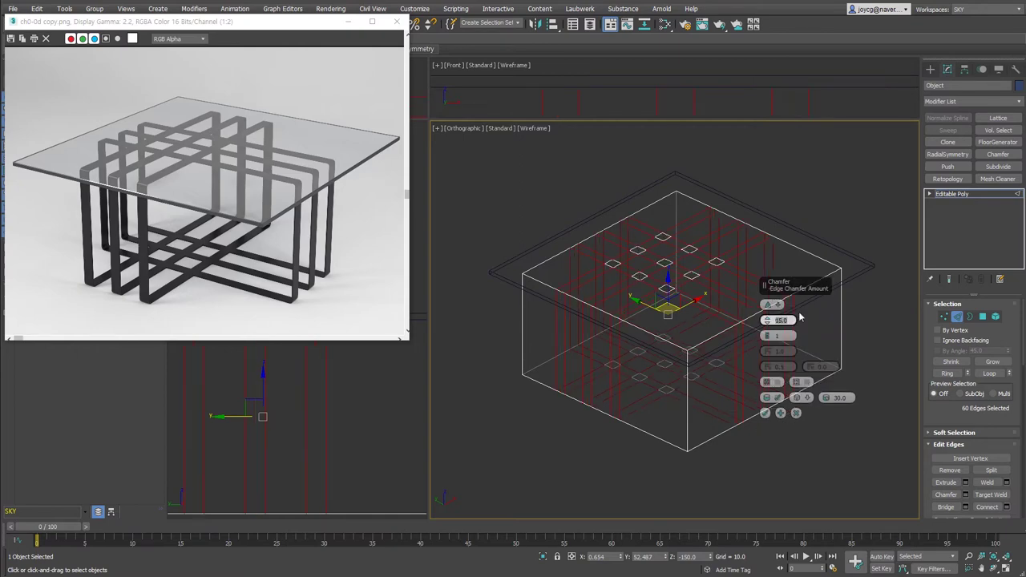
{"action": "left_click", "coordinate": [766, 412]}
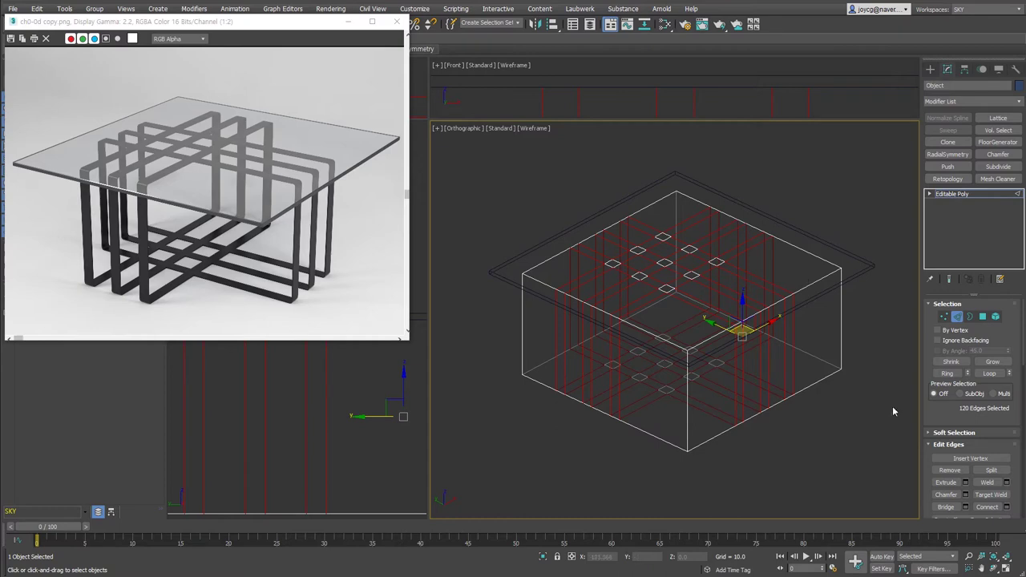
Split along the chamfered edges, keep the leg frame element, and delete the leftover box
{"action": "left_click", "coordinate": [1002, 473]}
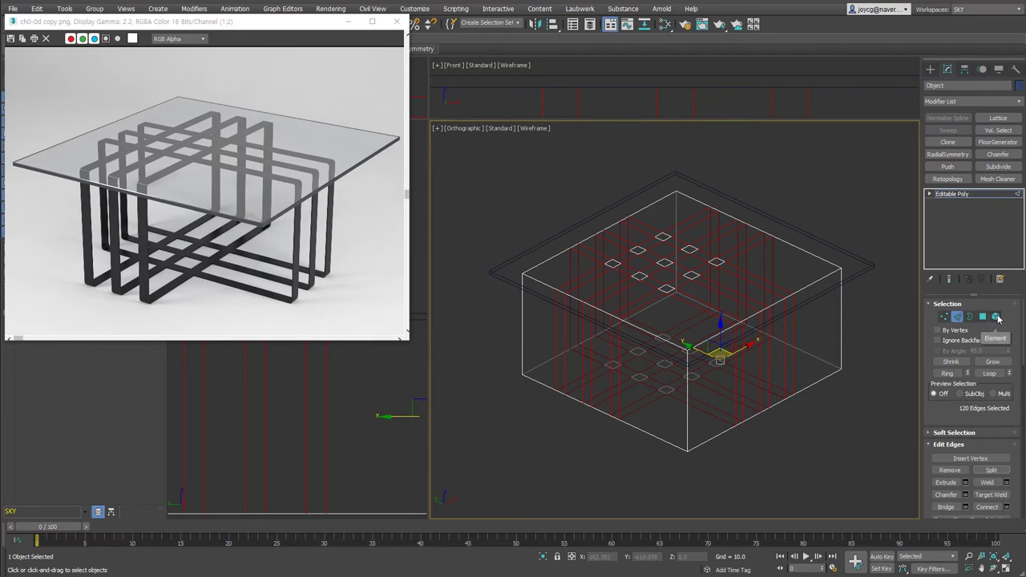
{"action": "key", "text": "5"}
{"action": "left_click", "coordinate": [669, 289]}
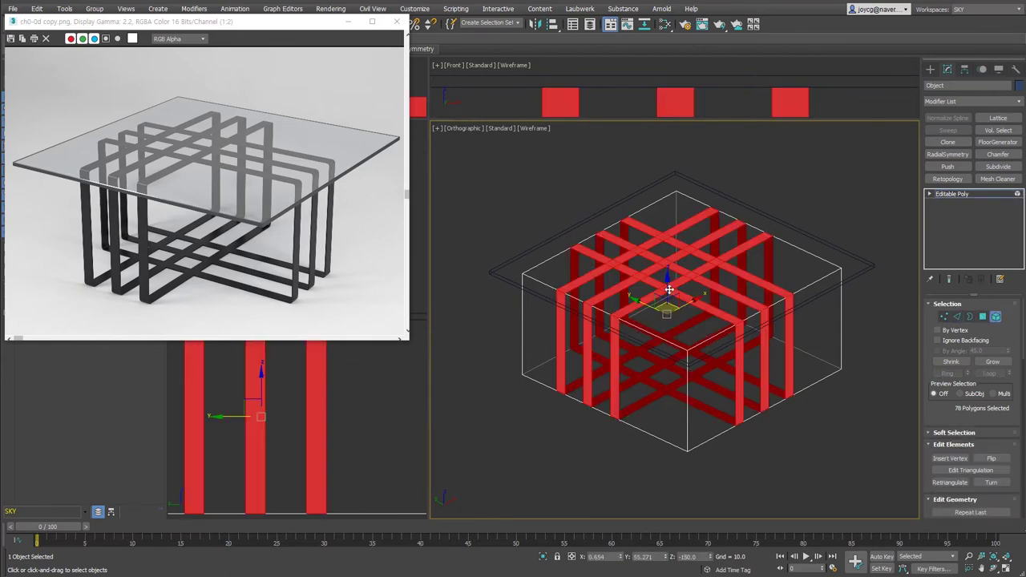
{"action": "key", "text": "ctrl+i"}
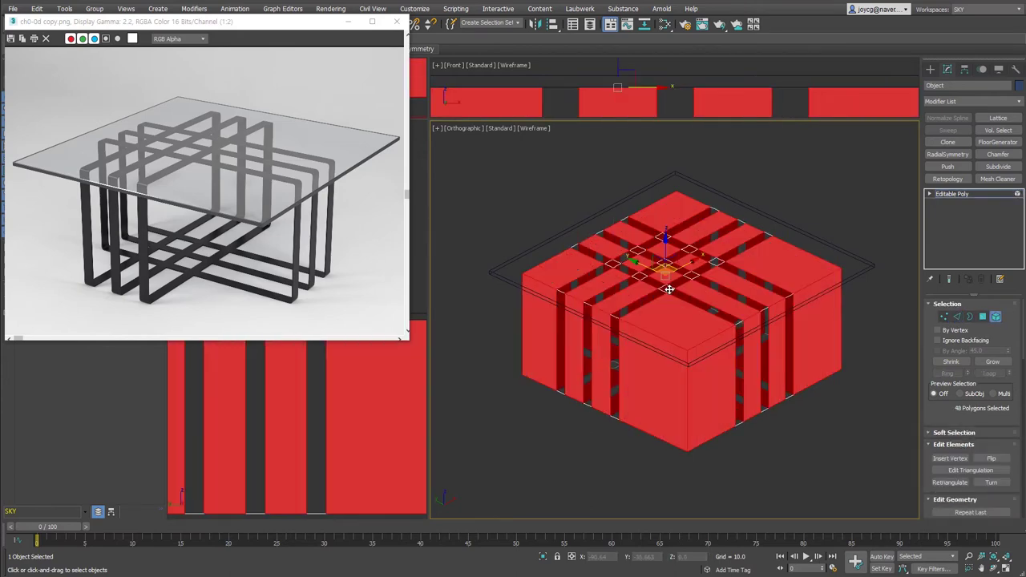
{"action": "key", "text": "Delete"}
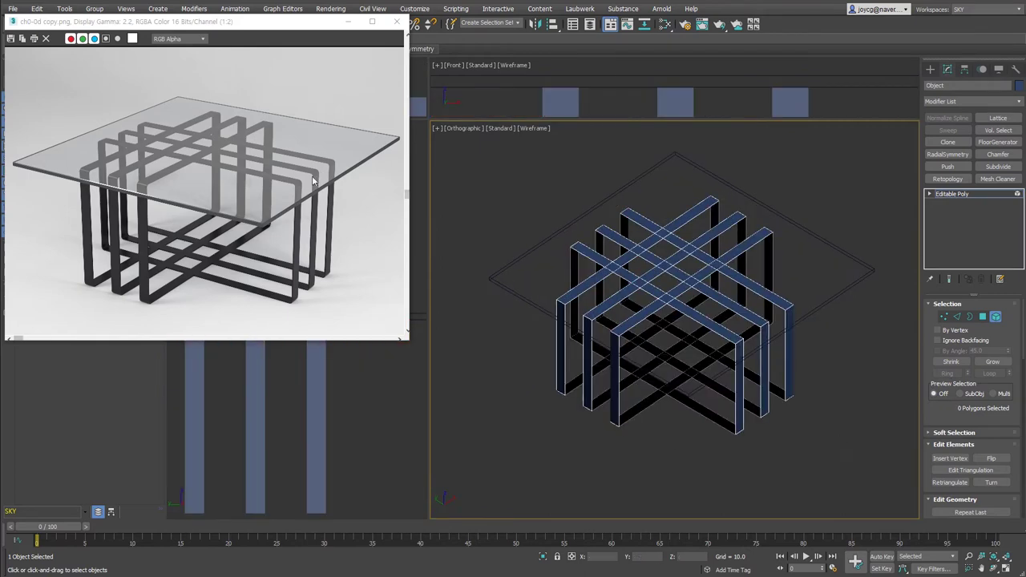
{"action": "middle_click_drag", "start_coordinate": [823, 340], "coordinate": [809, 332], "text": "alt"}
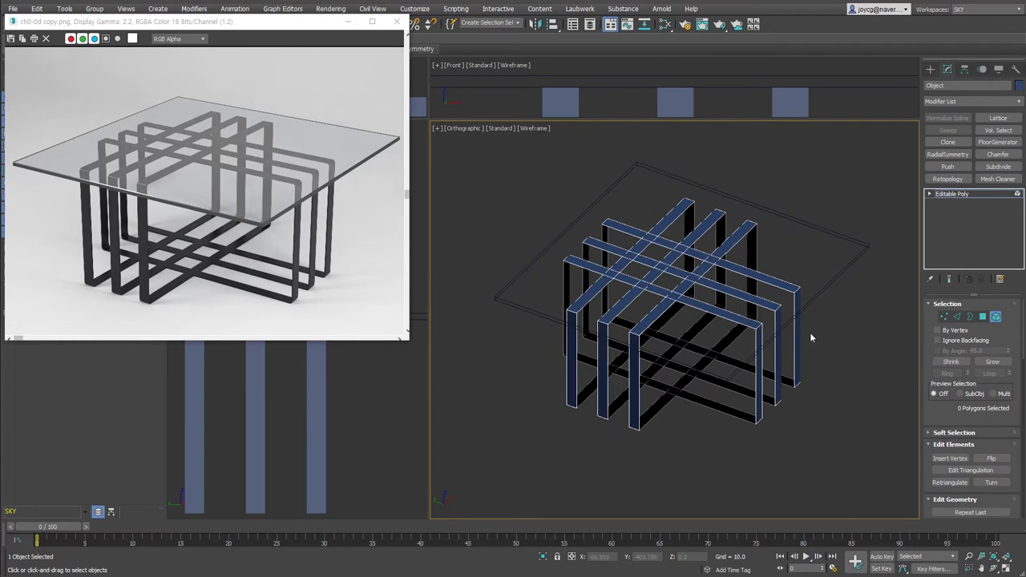
{"action": "left_click", "coordinate": [957, 316]}
{"action": "mouse_move", "coordinate": [858, 406]}
{"action": "middle_mouse_down", "text": "alt"}
{"action": "mouse_move", "coordinate": [779, 395]}
{"action": "mouse_move", "coordinate": [809, 408]}
{"action": "middle_mouse_up", "text": "alt"}
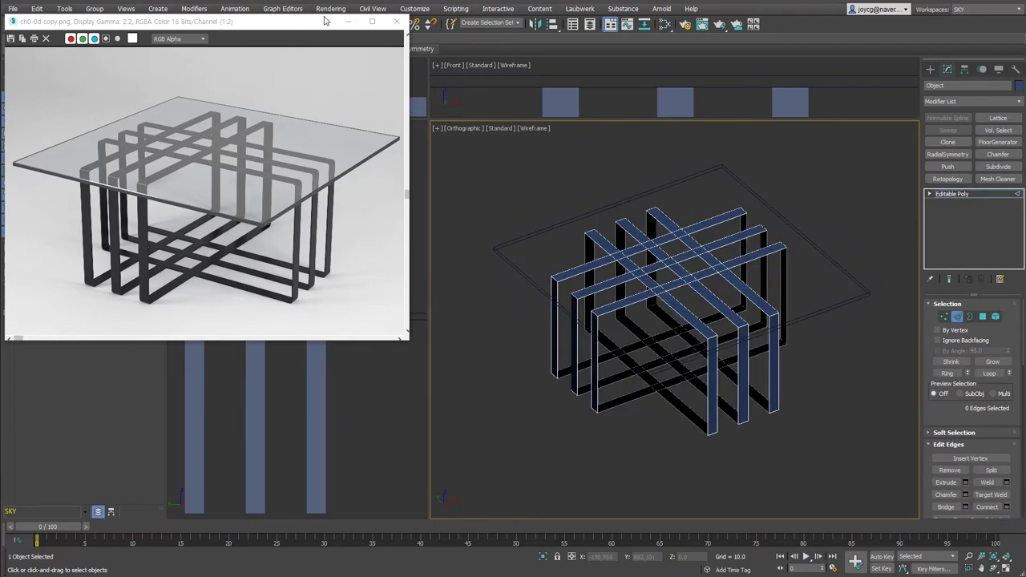
Select the frame's 24 corner edges and round them with a multi-segment chamfer of 10
{"action": "left_click_drag", "start_coordinate": [261, 32], "coordinate": [266, 105]}
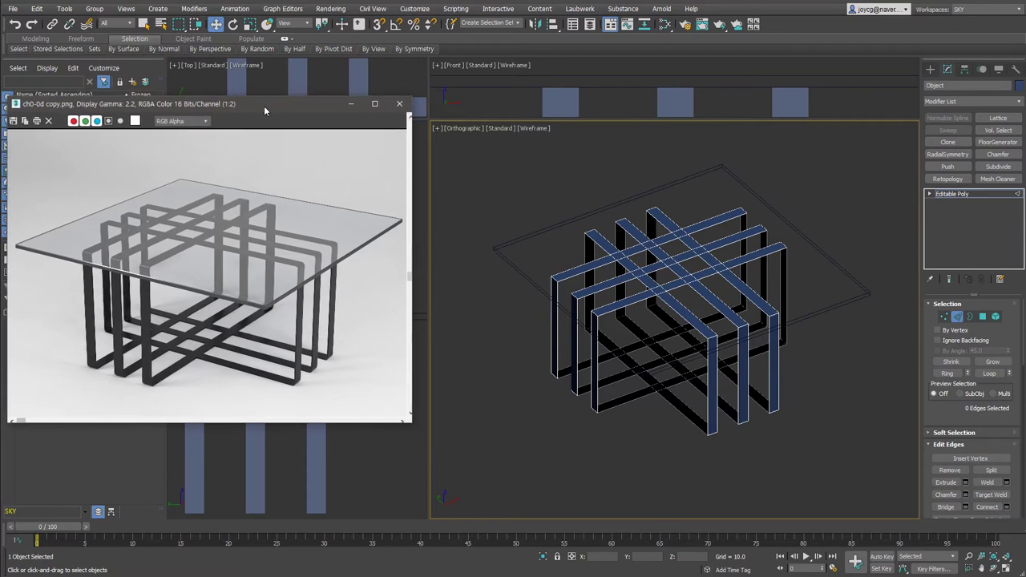
{"action": "left_click", "coordinate": [18, 49]}
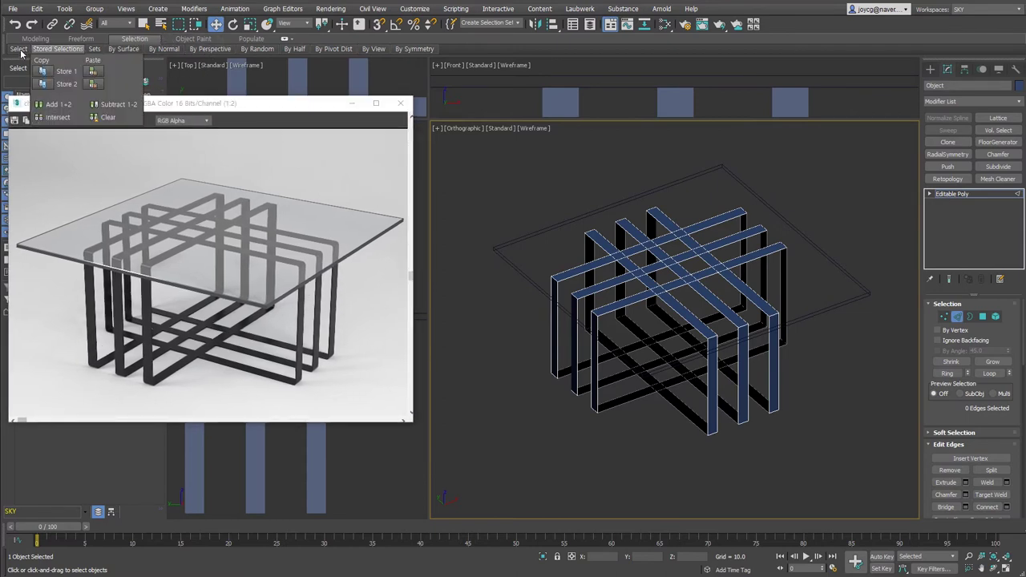
{"action": "left_click", "coordinate": [102, 70]}
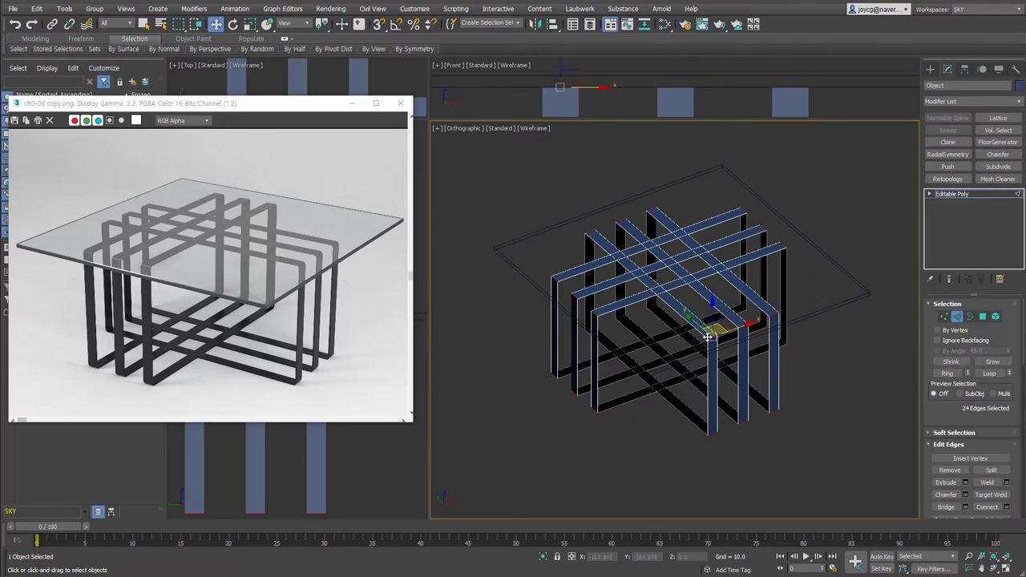
{"action": "middle_click_drag", "start_coordinate": [742, 448], "coordinate": [749, 312], "text": "alt"}
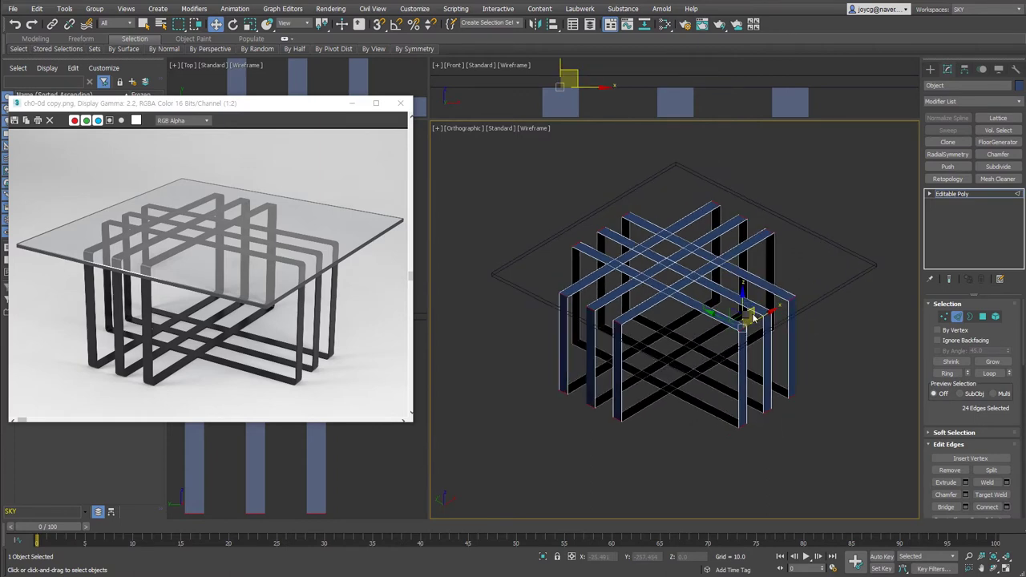
{"action": "right_click", "coordinate": [749, 311]}
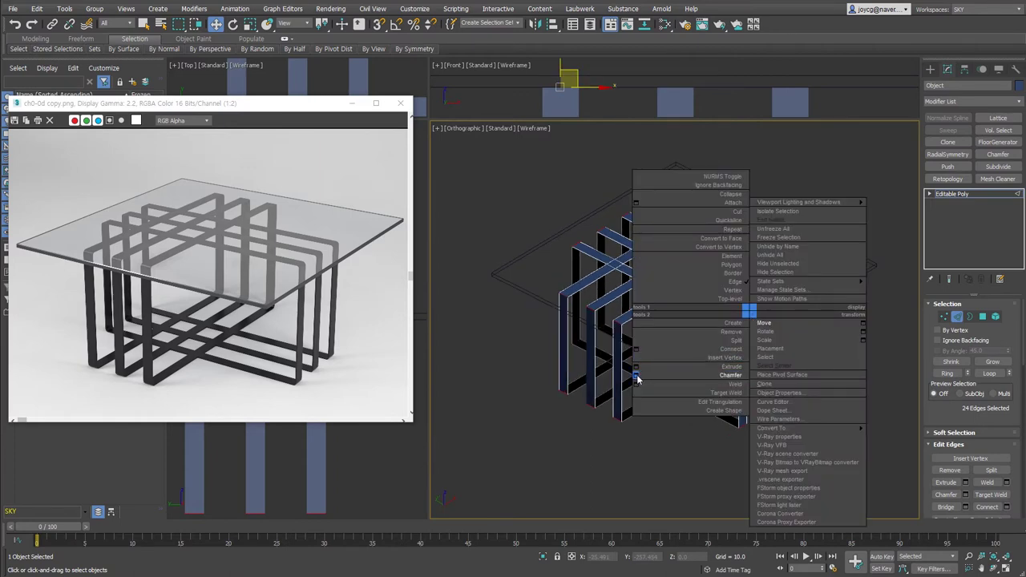
{"action": "left_click", "coordinate": [637, 375]}
{"action": "left_click_drag", "start_coordinate": [767, 337], "coordinate": [767, 335]}
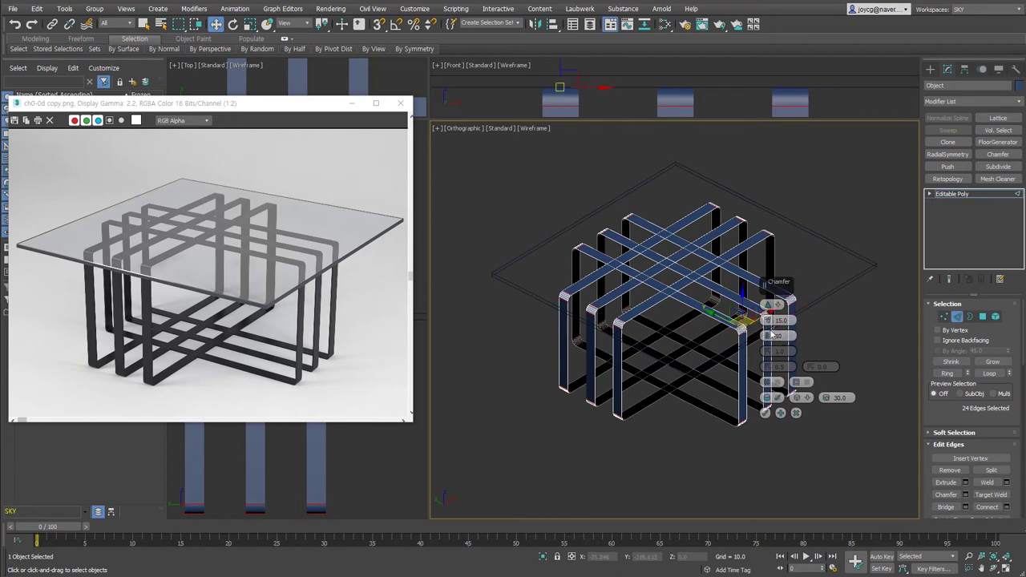
{"action": "double_click", "coordinate": [777, 320]}
{"action": "type", "text": "1"}
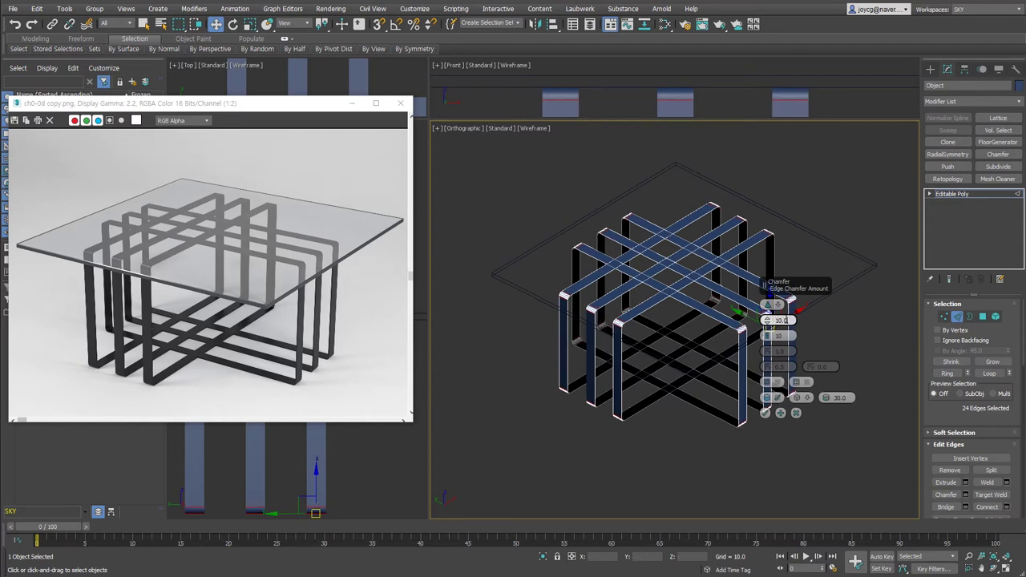
{"action": "left_click", "coordinate": [765, 413]}
{"action": "left_click", "coordinate": [960, 319]}
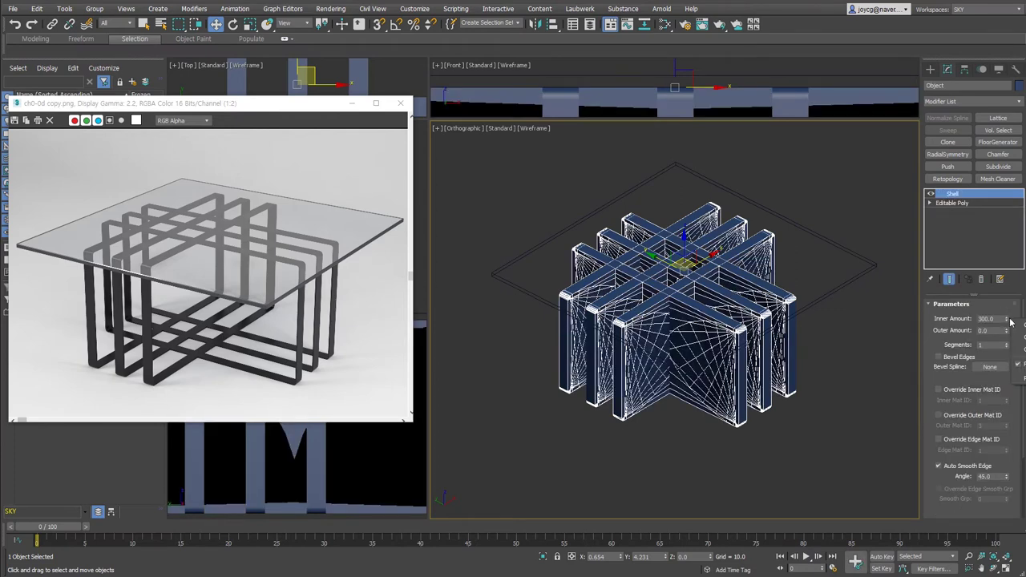
Give the leg frame a Shell with inner thickness 4
{"action": "right_click", "coordinate": [1006, 331]}
{"action": "type", "text": "5"}
{"action": "key", "text": "Return"}
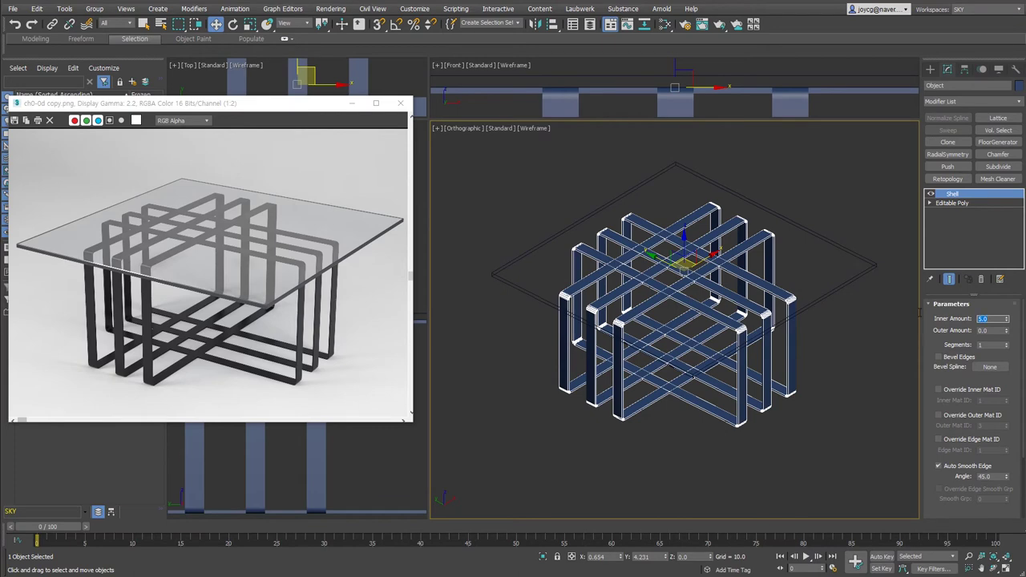
{"action": "type", "text": "4"}
{"action": "key", "text": "Return"}
{"action": "middle_click_drag", "start_coordinate": [857, 413], "coordinate": [831, 423], "text": "alt"}
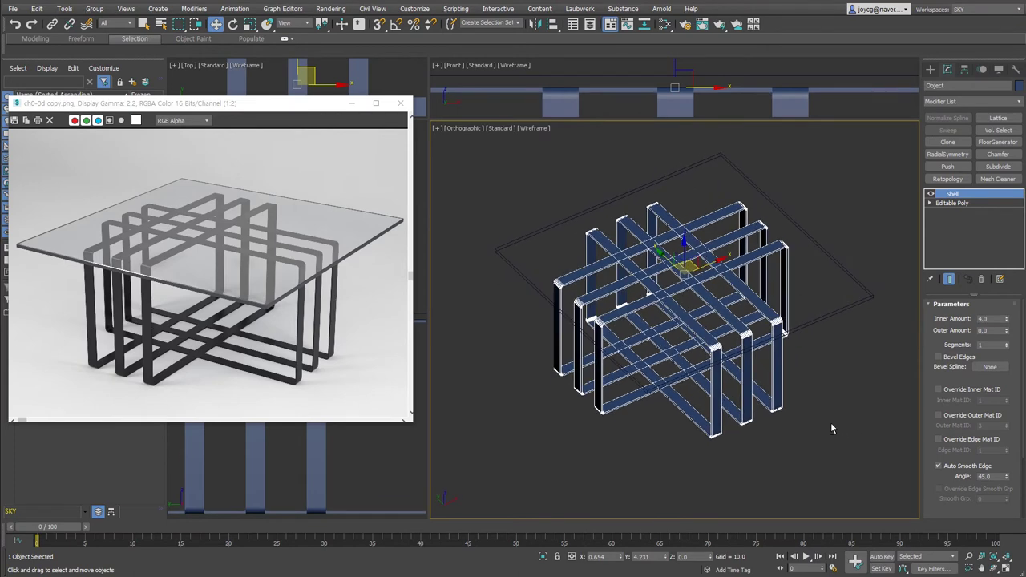
Reselect the glass table-top plane and show the Modifier List
{"action": "left_click_drag", "start_coordinate": [840, 280], "coordinate": [871, 321]}
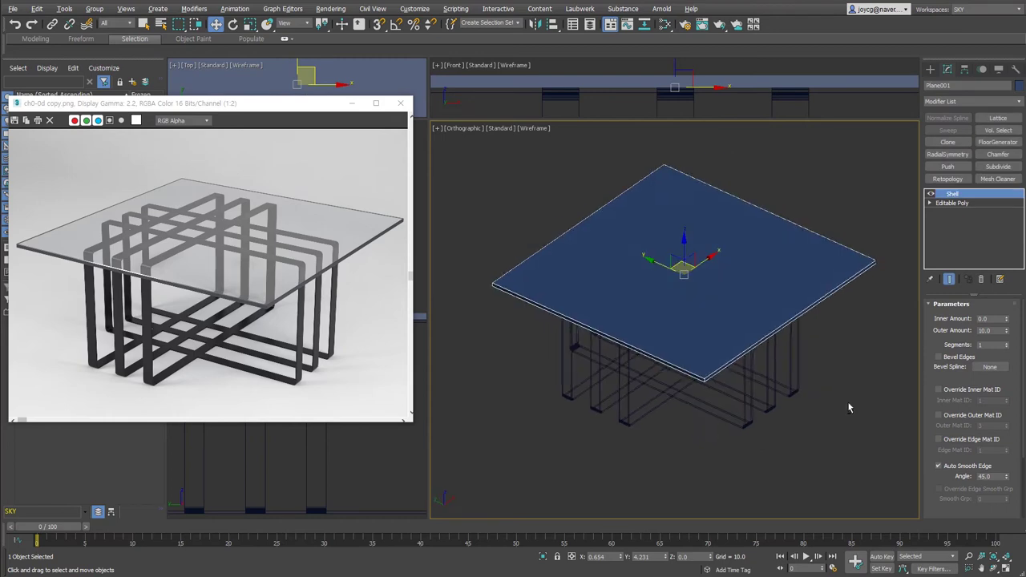
{"action": "left_click_drag", "start_coordinate": [825, 448], "coordinate": [740, 415]}
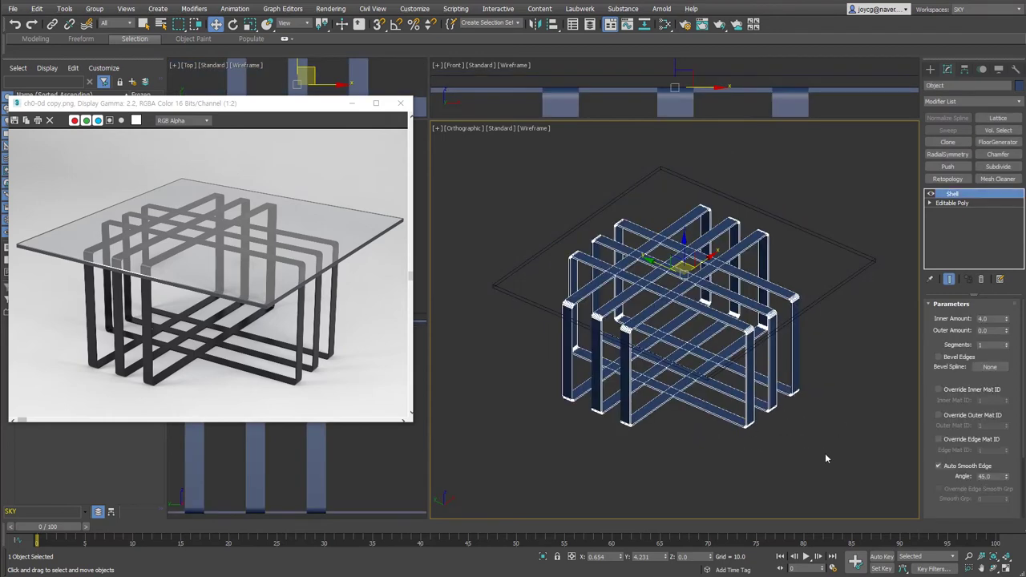
{"action": "left_click", "coordinate": [824, 453]}
{"action": "left_click_drag", "start_coordinate": [885, 323], "coordinate": [846, 238]}
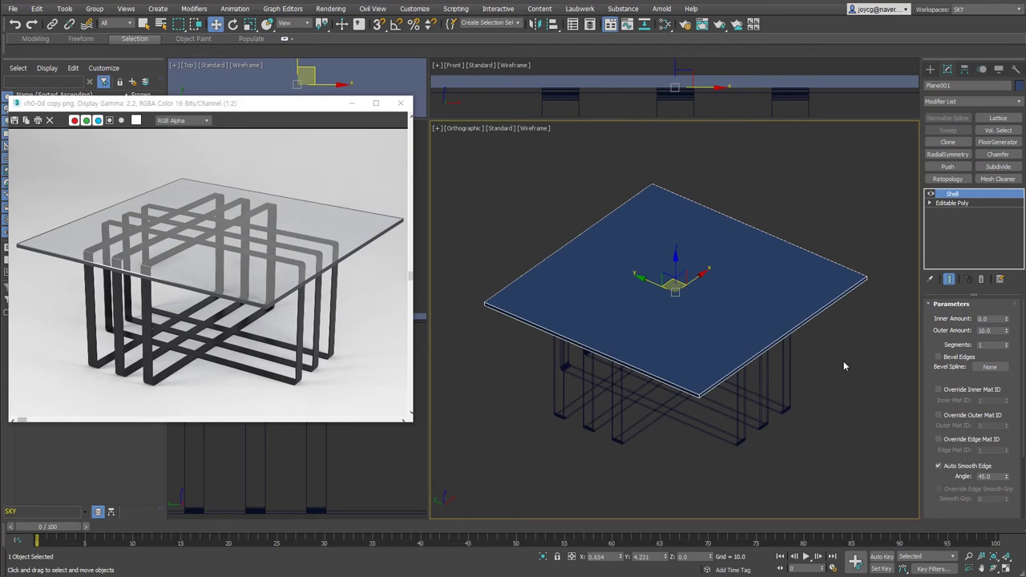
{"action": "left_click_drag", "start_coordinate": [837, 410], "coordinate": [781, 425]}
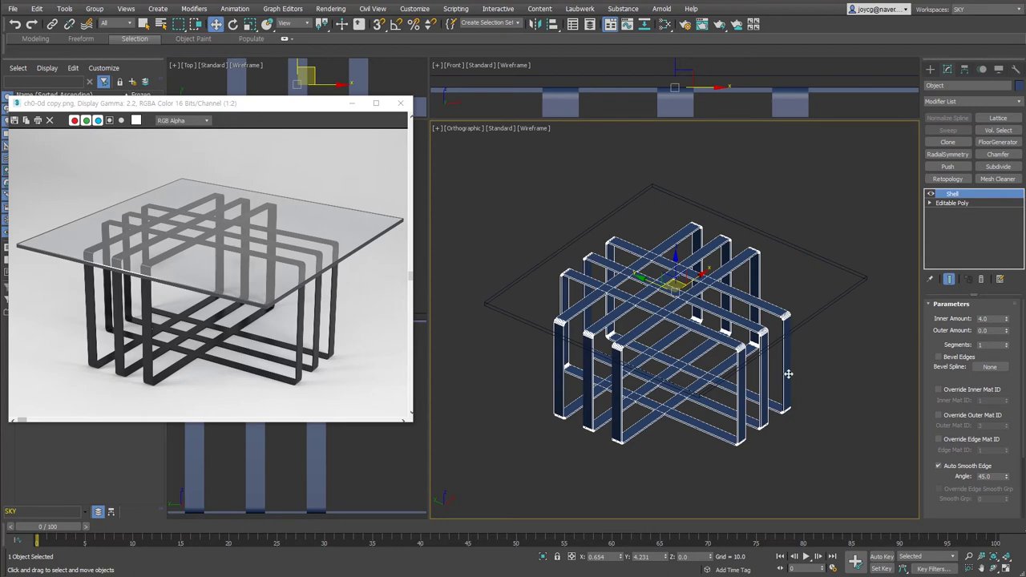
{"action": "left_click", "coordinate": [867, 331]}
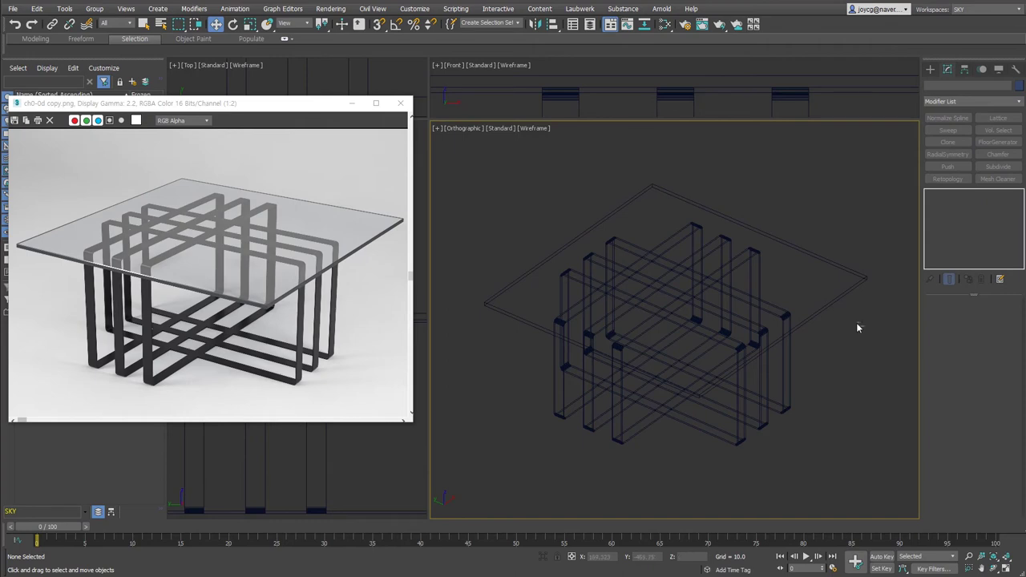
{"action": "left_click_drag", "start_coordinate": [831, 270], "coordinate": [830, 269]}
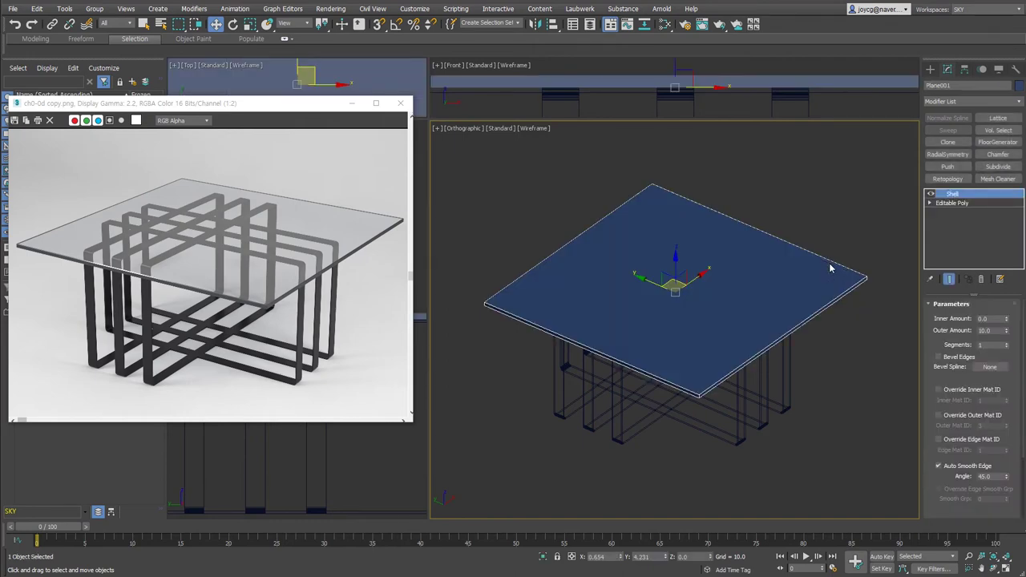
{"action": "left_click", "coordinate": [988, 102]}
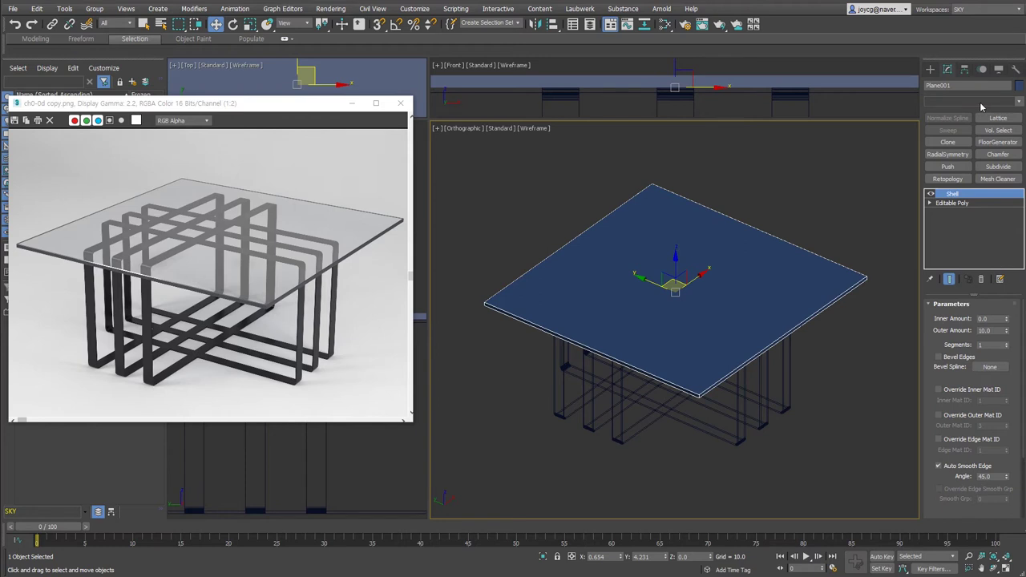
Add a Material modifier with ID 1 to the glass top and copy it onto the frame as ID 2
{"action": "left_click", "coordinate": [974, 273]}
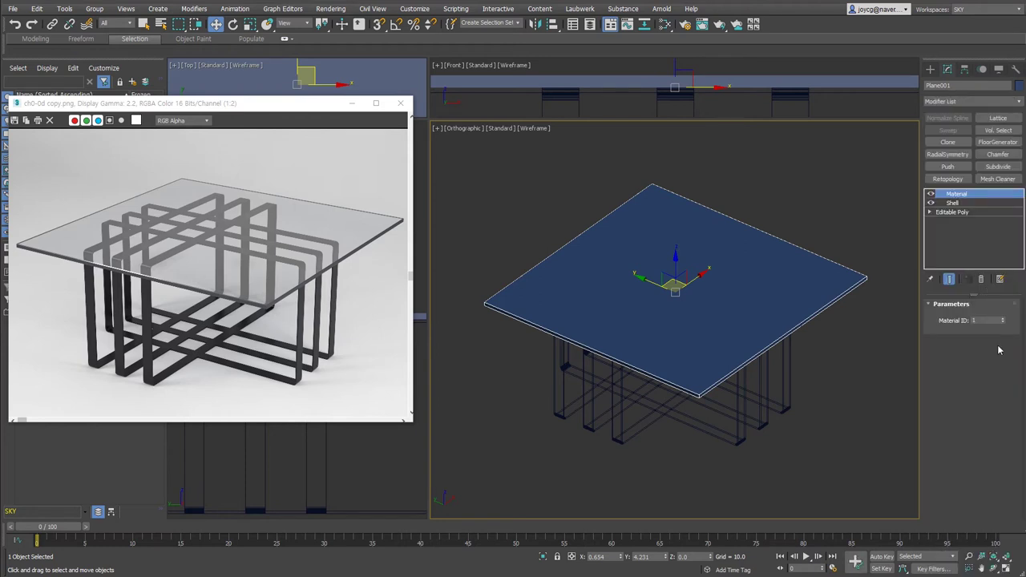
{"action": "left_click_drag", "start_coordinate": [974, 197], "coordinate": [784, 418]}
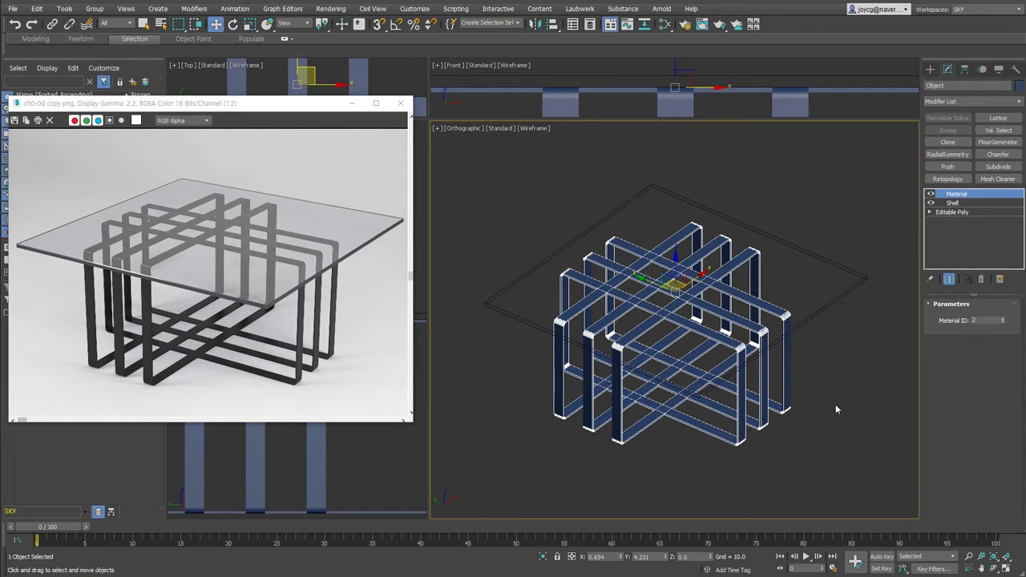
{"action": "left_click", "coordinate": [867, 307]}
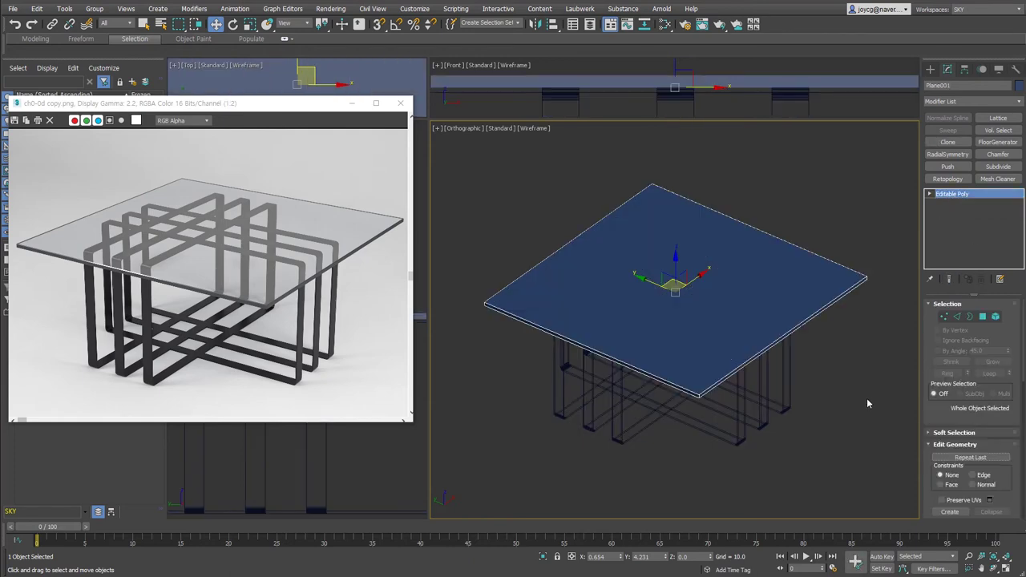
{"action": "left_click", "coordinate": [866, 399]}
{"action": "left_click_drag", "start_coordinate": [808, 374], "coordinate": [710, 263]}
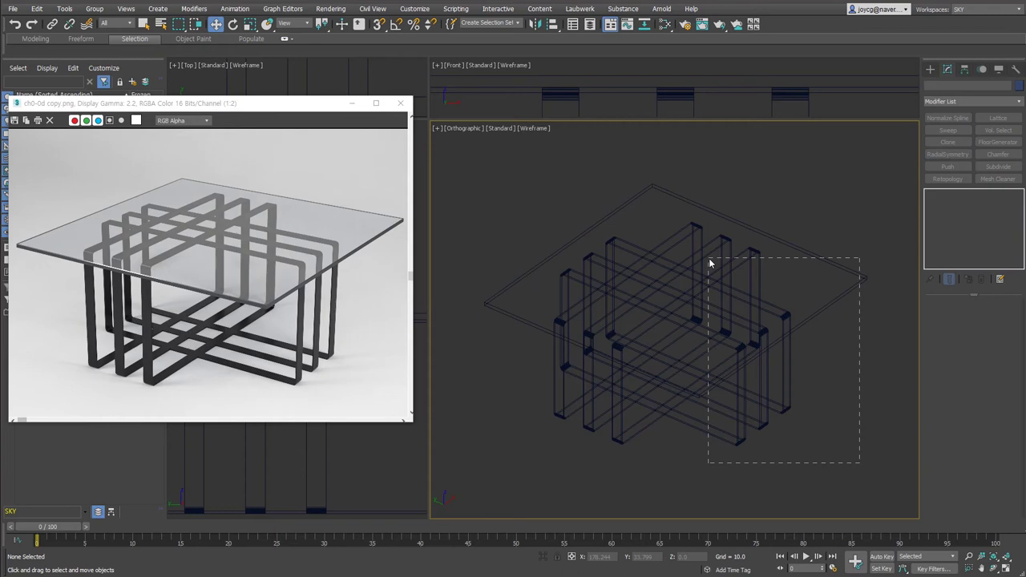
Group the glass top and metal frame as tea_table, then orbit the perspective view
{"action": "left_click_drag", "start_coordinate": [710, 263], "coordinate": [710, 263]}
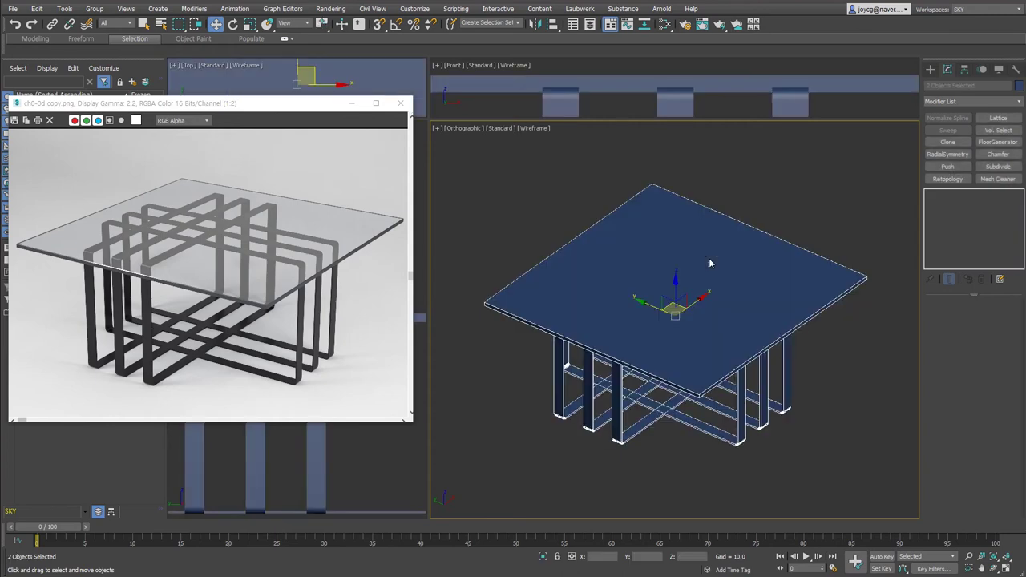
{"action": "key", "text": "ctrl+g"}
{"action": "type", "text": "tea_table"}
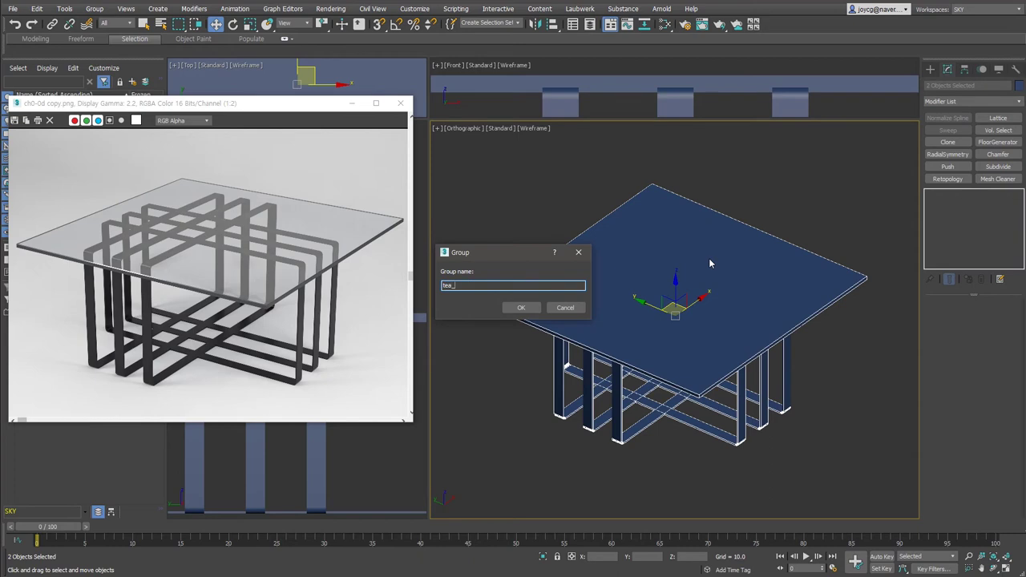
{"action": "key", "text": "Return"}
{"action": "key", "text": "p"}
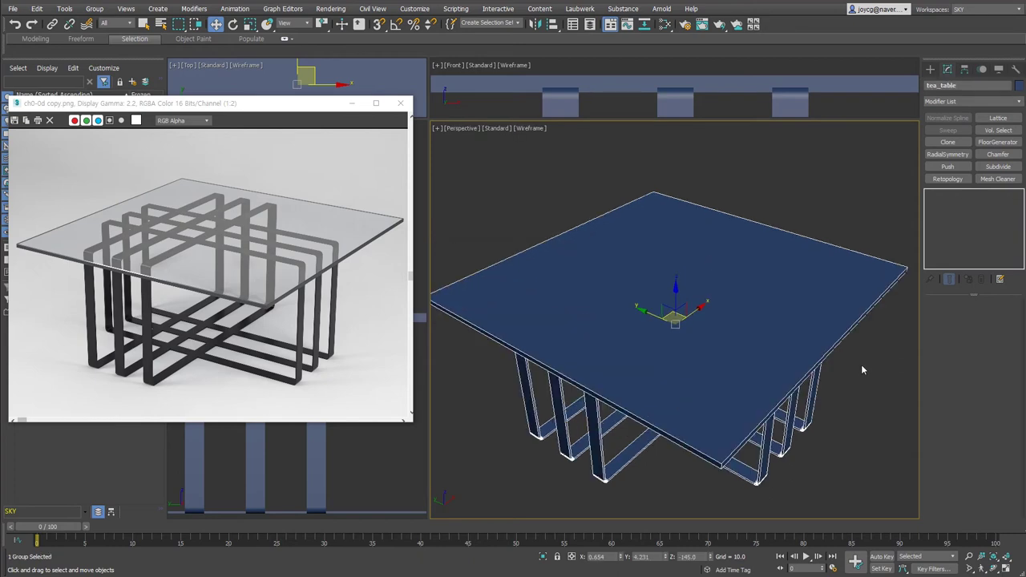
{"action": "mouse_move", "coordinate": [846, 359]}
{"action": "middle_mouse_down", "text": "alt"}
{"action": "mouse_move", "coordinate": [834, 350]}
{"action": "mouse_move", "coordinate": [822, 362]}
{"action": "mouse_move", "coordinate": [852, 355]}
{"action": "mouse_move", "coordinate": [806, 343]}
{"action": "mouse_move", "coordinate": [871, 331]}
{"action": "middle_mouse_up", "text": "alt"}
{"action": "scroll", "coordinate": [797, 344], "scroll_direction": "up", "scroll_amount": 4}
Open the Slate Material Editor and load the existing material library
{"action": "left_click", "coordinate": [664, 24]}
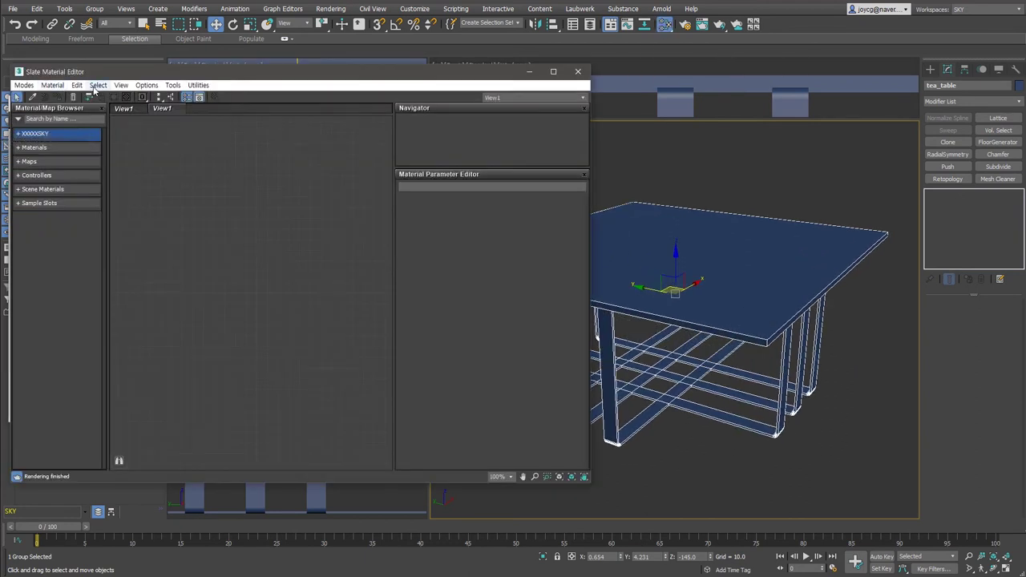
{"action": "left_click", "coordinate": [24, 85]}
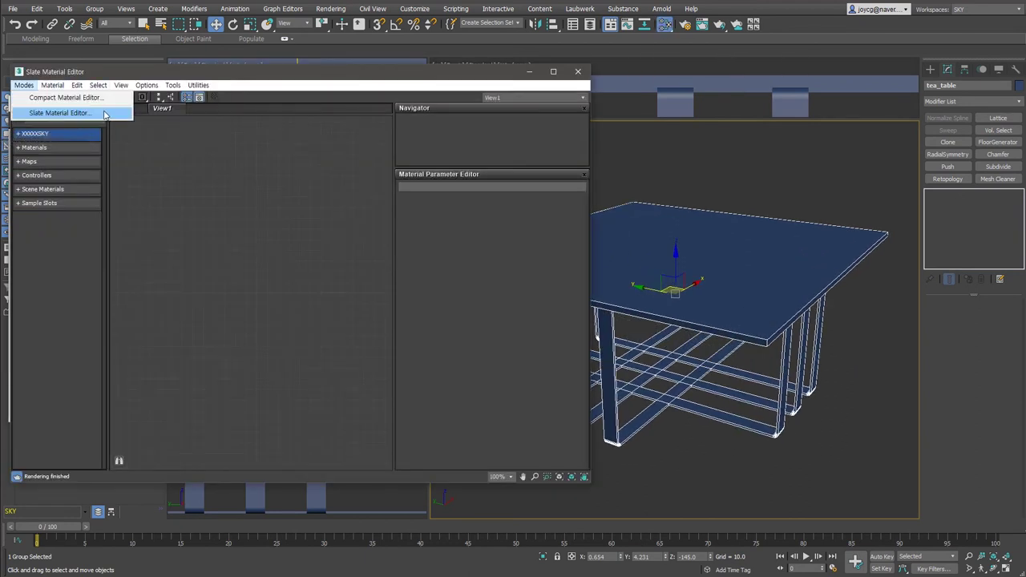
{"action": "left_click", "coordinate": [167, 173]}
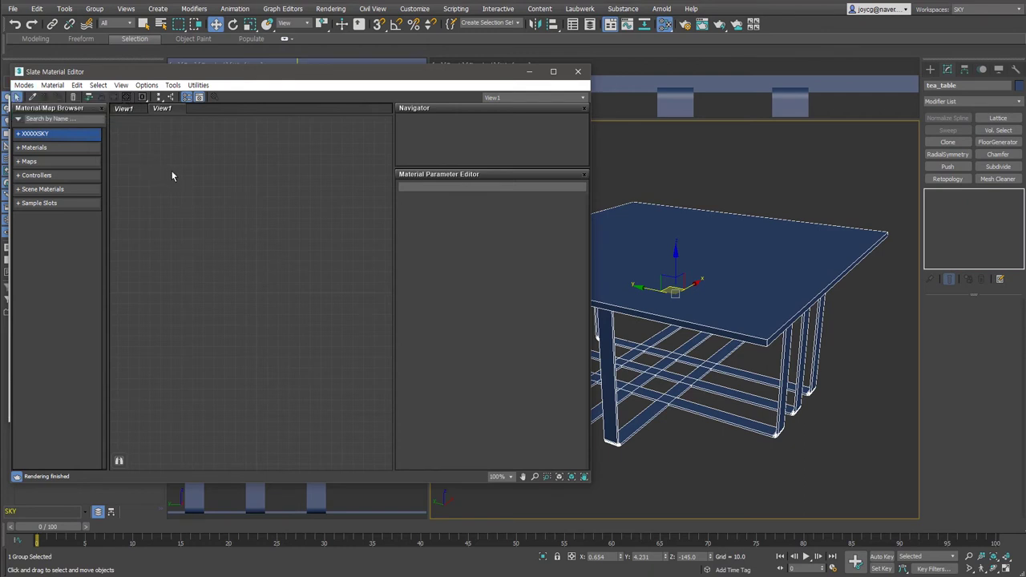
{"action": "left_click", "coordinate": [17, 120]}
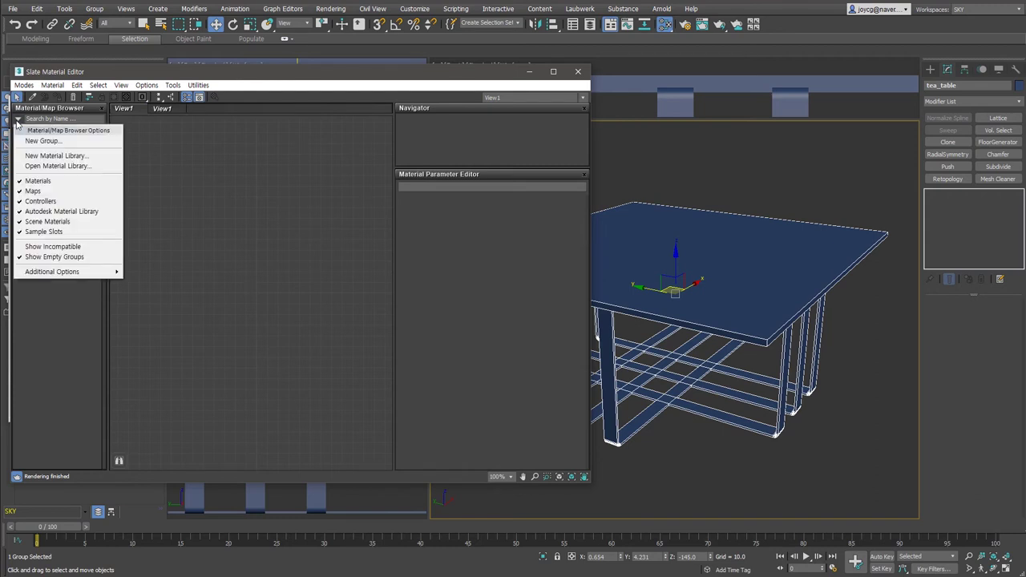
{"action": "left_click", "coordinate": [68, 166]}
{"action": "double_click", "coordinate": [101, 140]}
{"action": "double_click", "coordinate": [101, 138]}
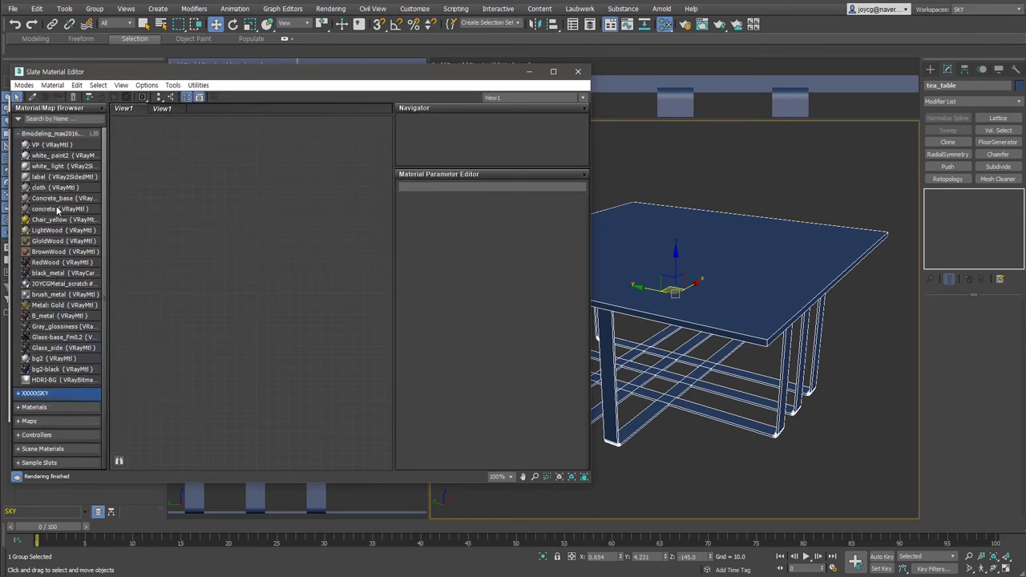
Add a Multi/Sub-Object material node set to two sub-materials
{"action": "left_click", "coordinate": [73, 409]}
{"action": "left_click", "coordinate": [36, 304]}
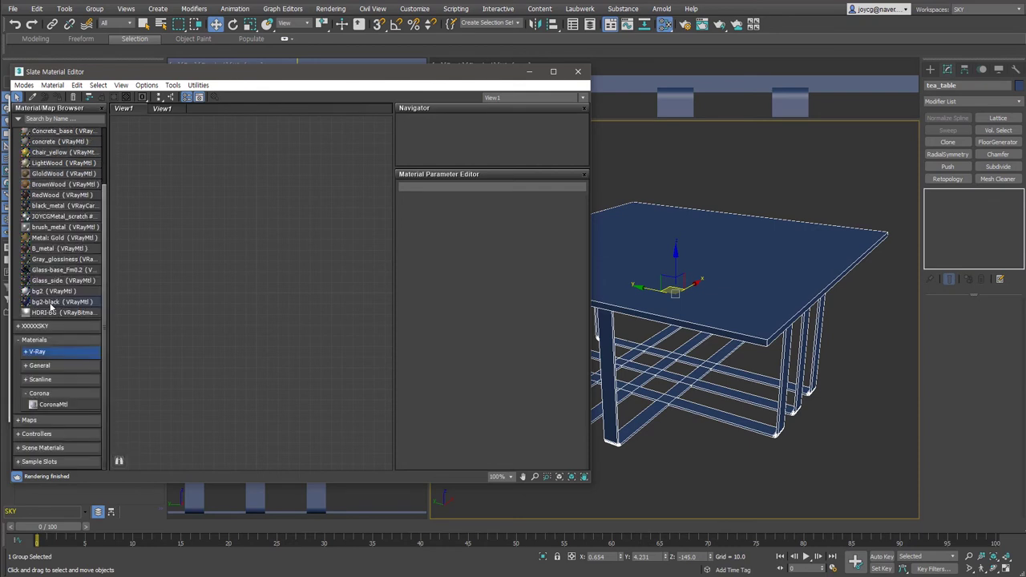
{"action": "left_click", "coordinate": [40, 366]}
{"action": "scroll", "coordinate": [74, 444], "scroll_direction": "down", "scroll_amount": 3}
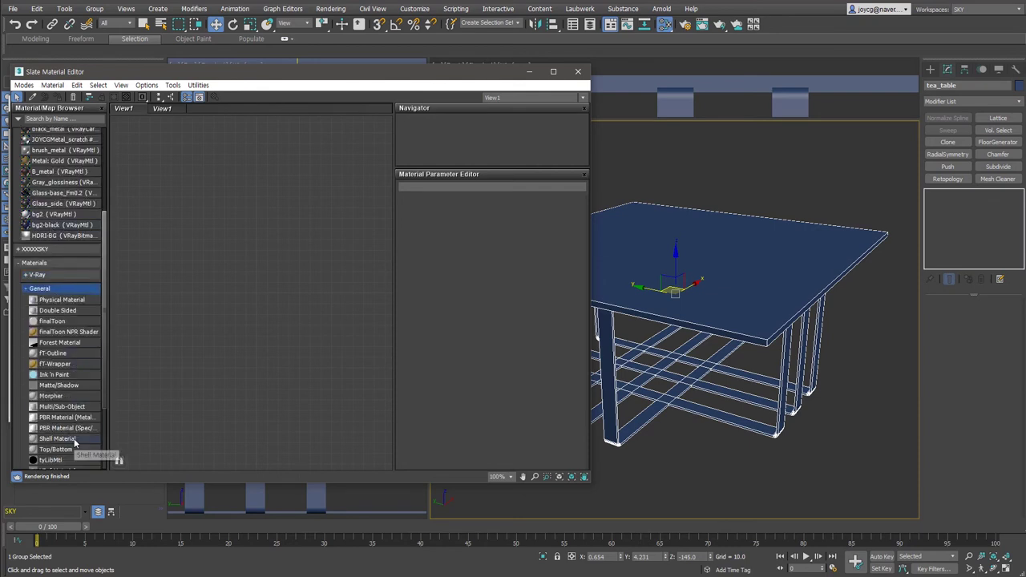
{"action": "left_click", "coordinate": [71, 408]}
{"action": "left_click_drag", "start_coordinate": [304, 268], "coordinate": [303, 273]}
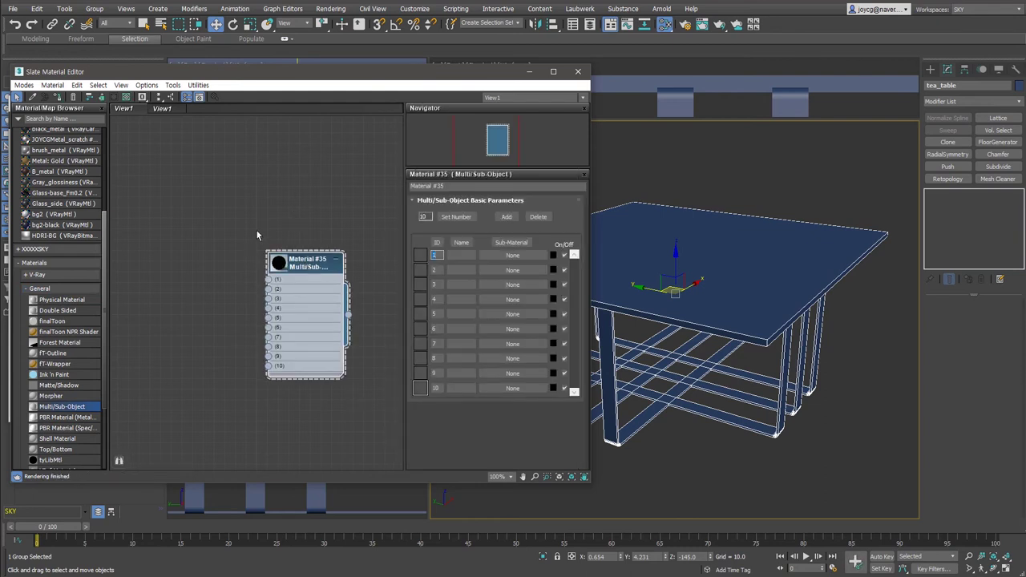
{"action": "left_click", "coordinate": [455, 216]}
{"action": "type", "text": "2"}
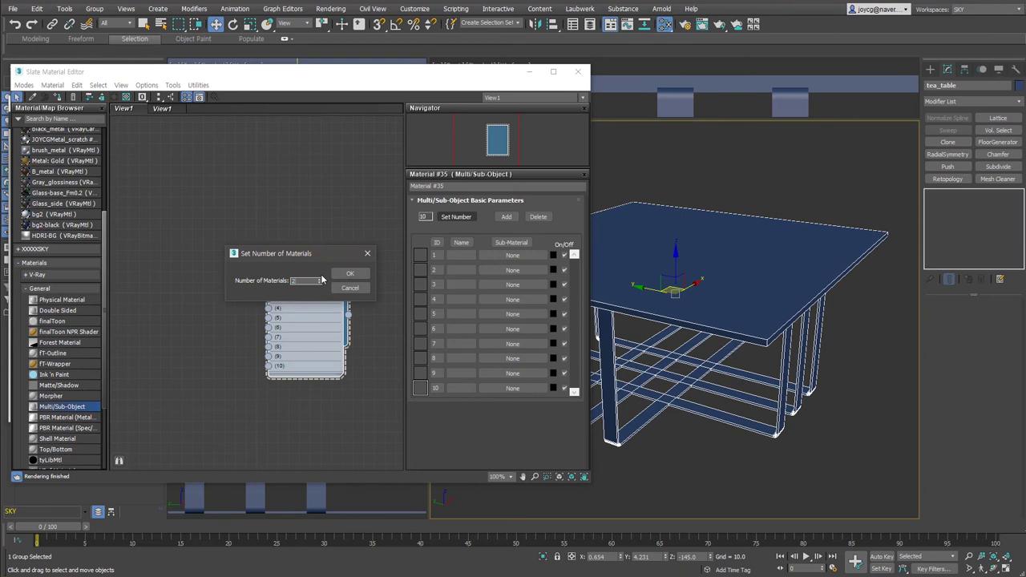
{"action": "left_click", "coordinate": [348, 276]}
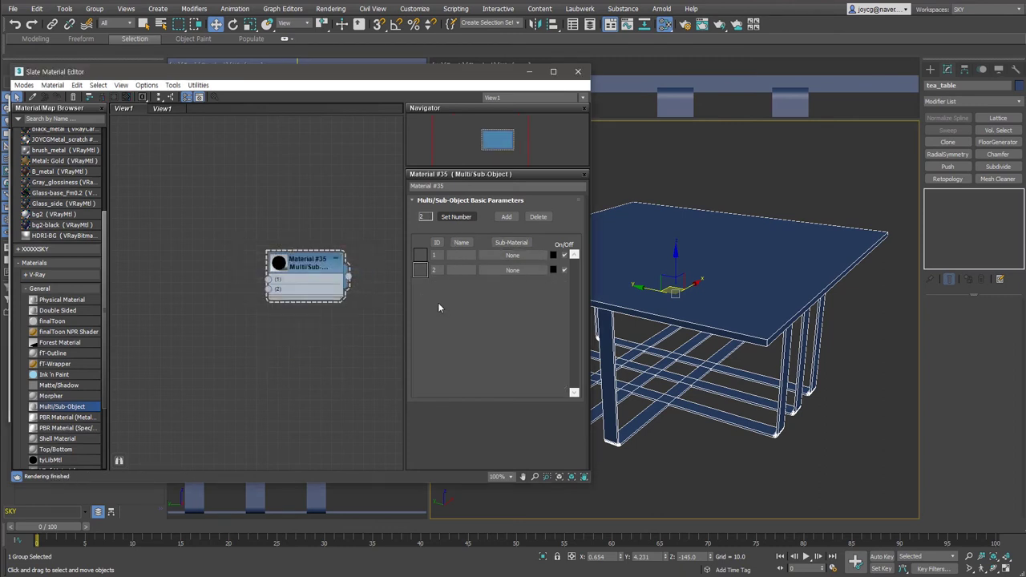
{"action": "double_click", "coordinate": [279, 262]}
Wire Glass-base_Fm0.2 into sub-material 1 and black_metal into sub-material 2
{"action": "scroll", "coordinate": [64, 319], "scroll_direction": "up", "scroll_amount": 3}
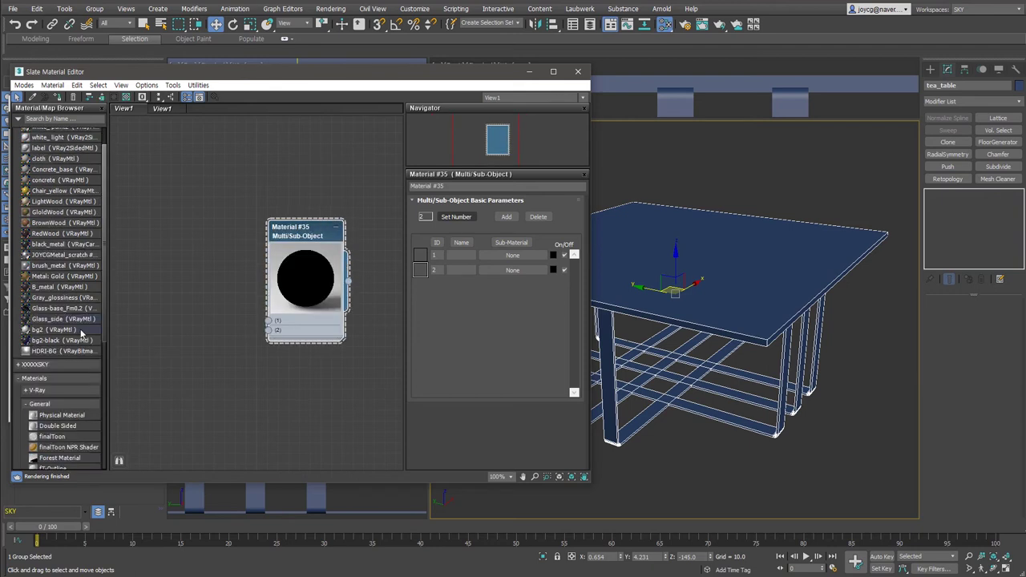
{"action": "left_click_drag", "start_coordinate": [64, 308], "coordinate": [184, 292]}
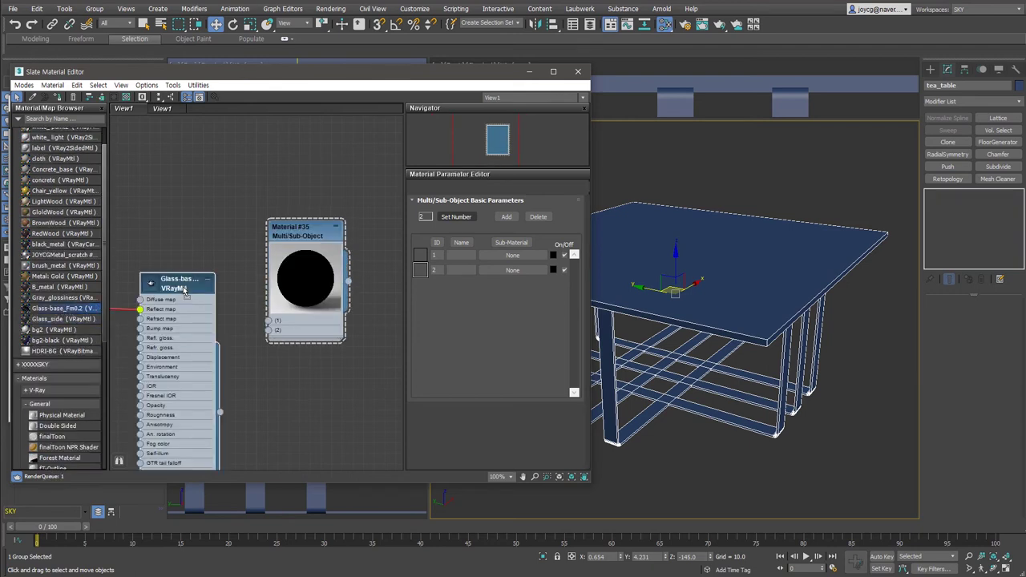
{"action": "left_click_drag", "start_coordinate": [257, 346], "coordinate": [269, 321]}
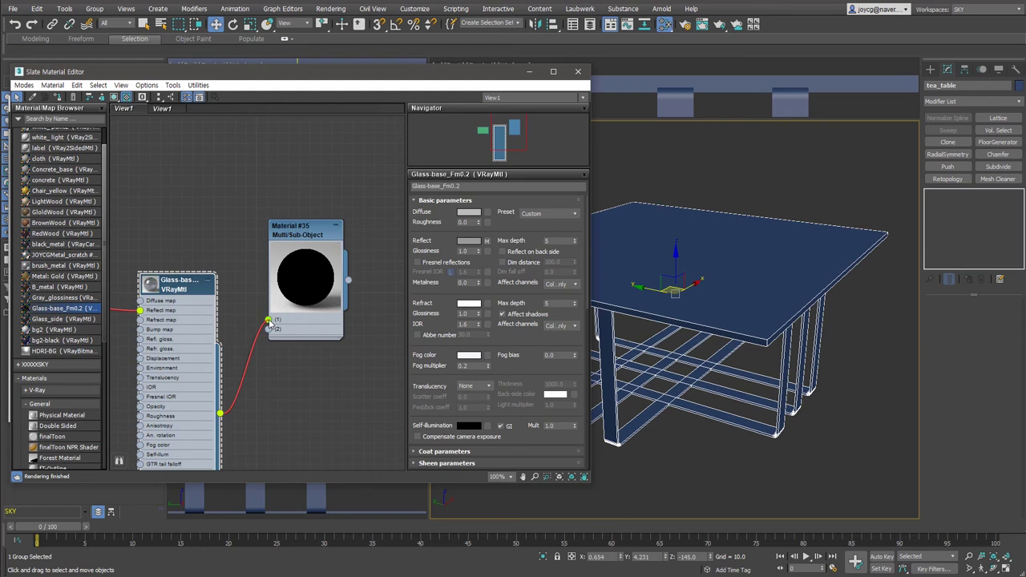
{"action": "left_click_drag", "start_coordinate": [180, 280], "coordinate": [192, 161]}
{"action": "left_click_drag", "start_coordinate": [290, 226], "coordinate": [322, 279]}
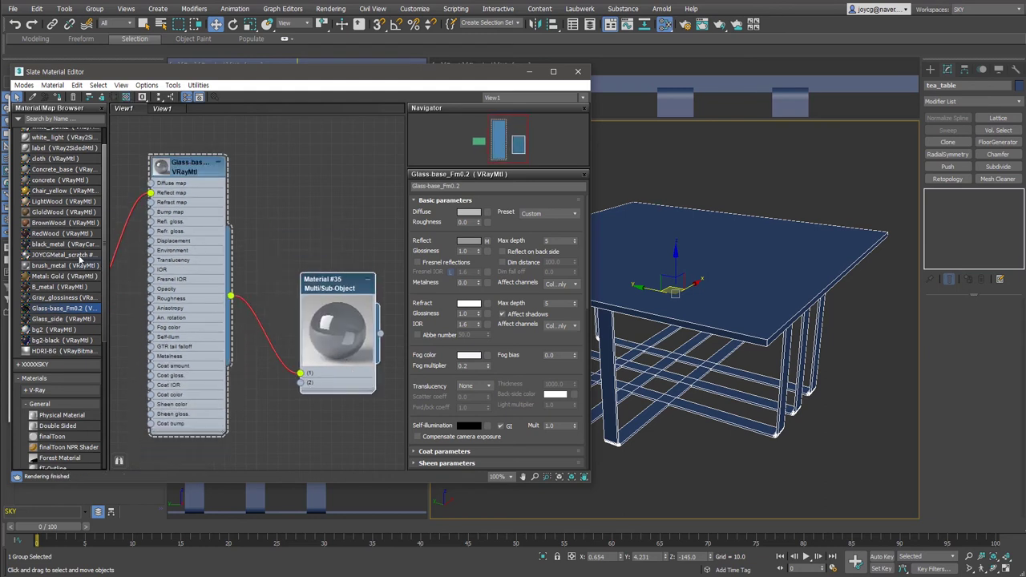
{"action": "left_click_drag", "start_coordinate": [62, 244], "coordinate": [263, 445]}
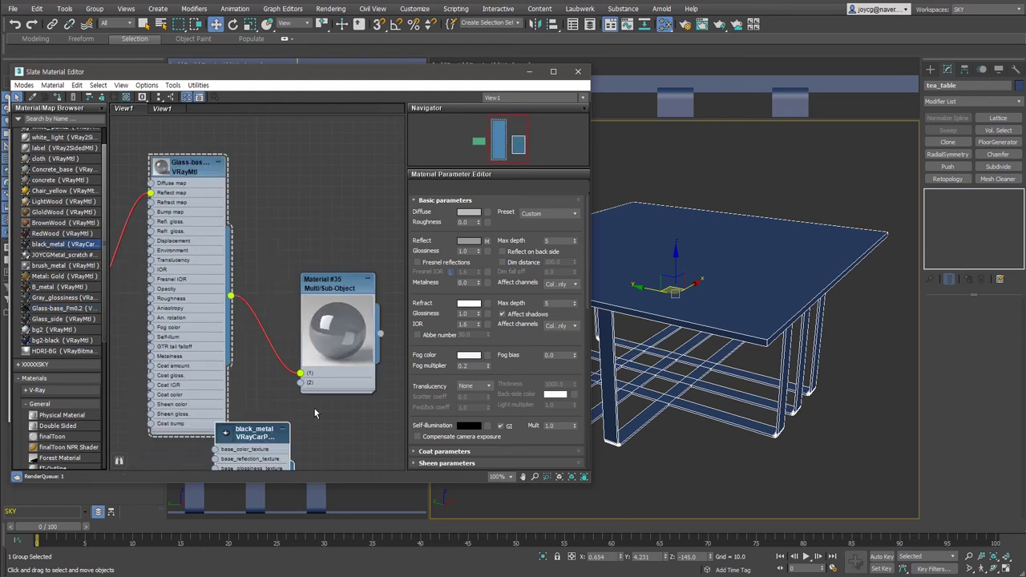
{"action": "middle_click_drag", "start_coordinate": [315, 413], "coordinate": [303, 307]}
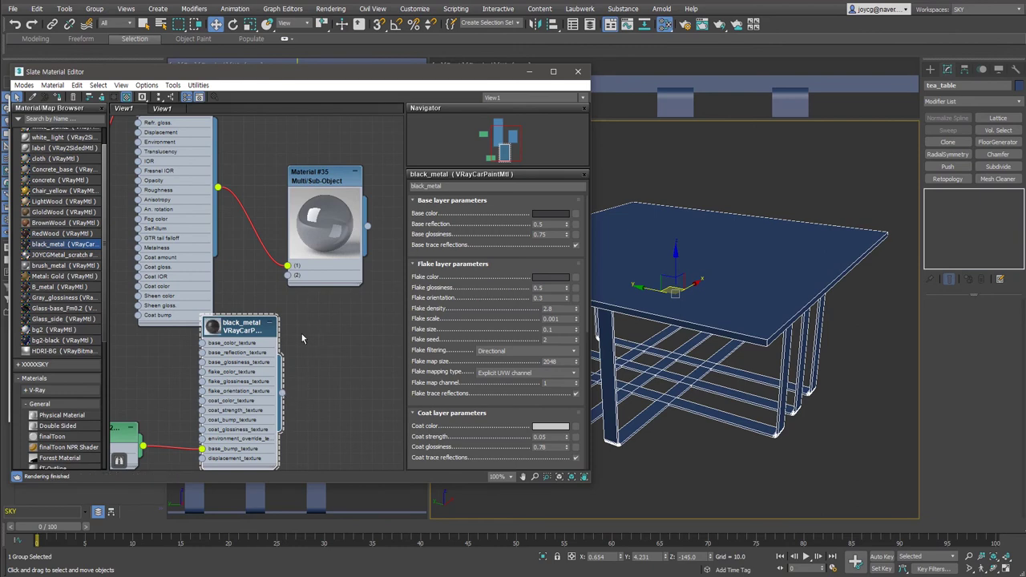
{"action": "left_click_drag", "start_coordinate": [283, 393], "coordinate": [289, 275]}
Rename the Multi/Sub-Object material to tea_table and assign it to the table group
{"action": "scroll", "coordinate": [332, 317], "scroll_direction": "down", "scroll_amount": 5}
{"action": "double_click", "coordinate": [334, 279]}
{"action": "type", "text": "_table"}
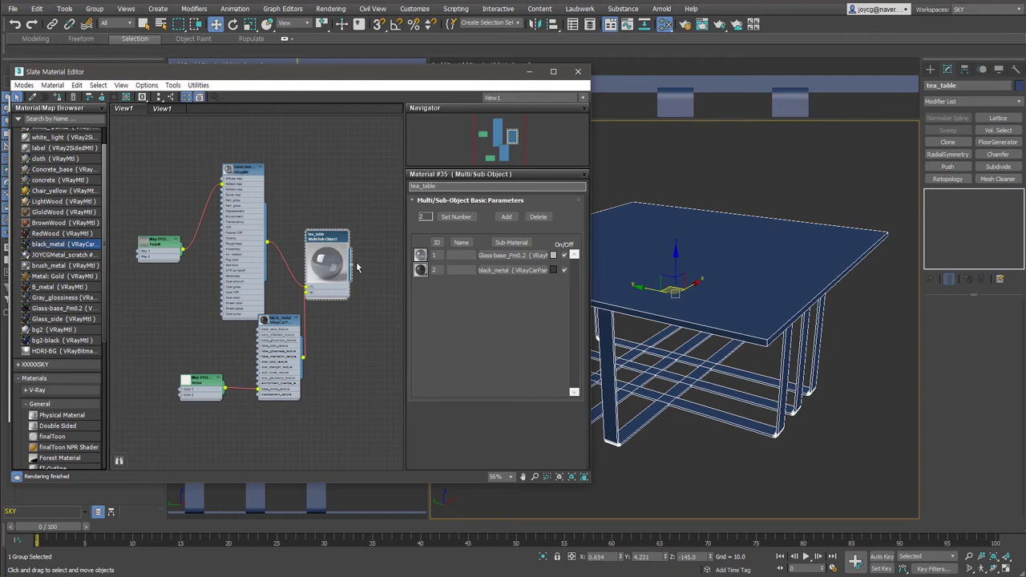
{"action": "left_click", "coordinate": [60, 97]}
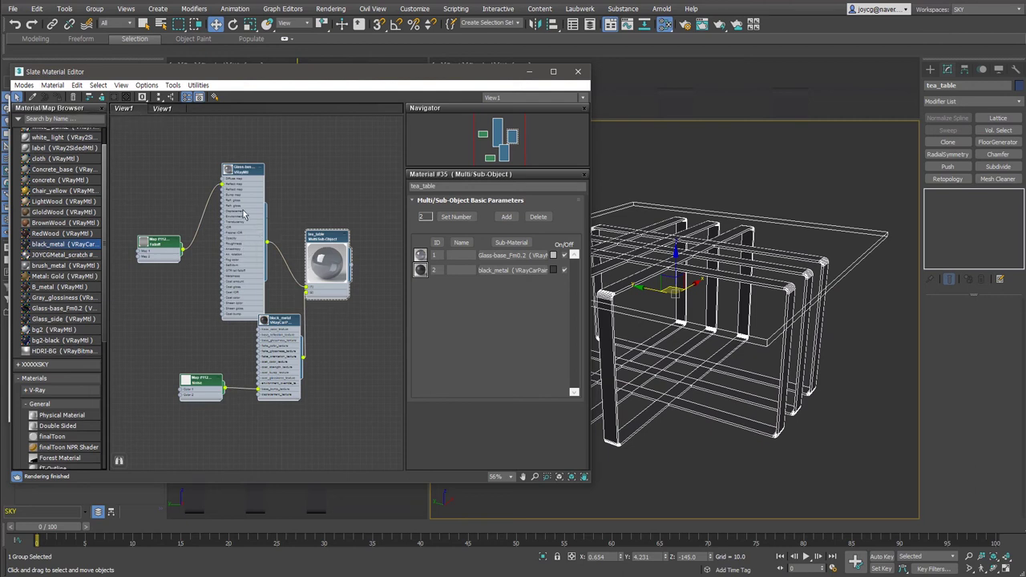
Hide unused node slots and auto-arrange the material node layout
{"action": "left_click", "coordinate": [101, 97]}
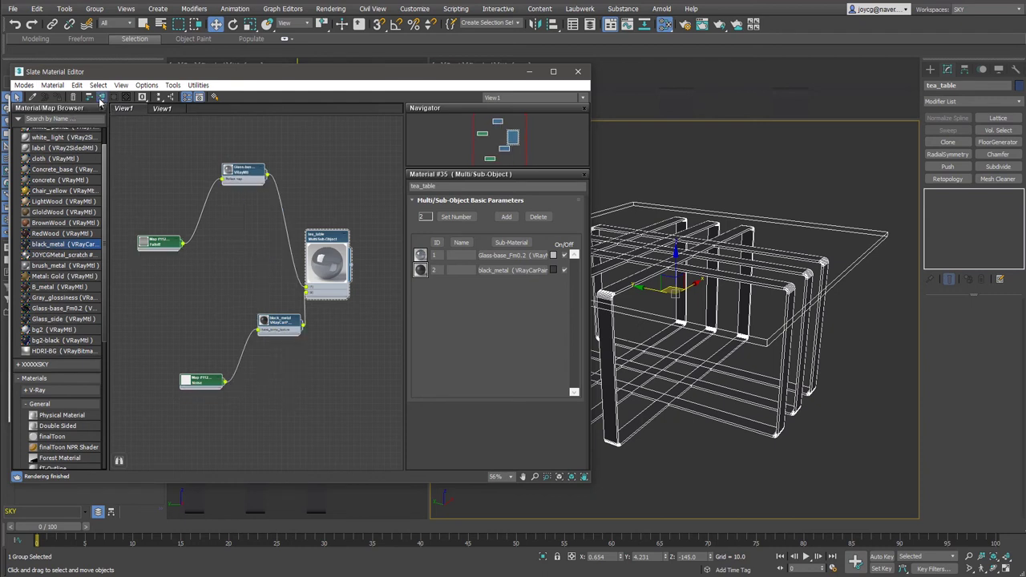
{"action": "left_click", "coordinate": [171, 97]}
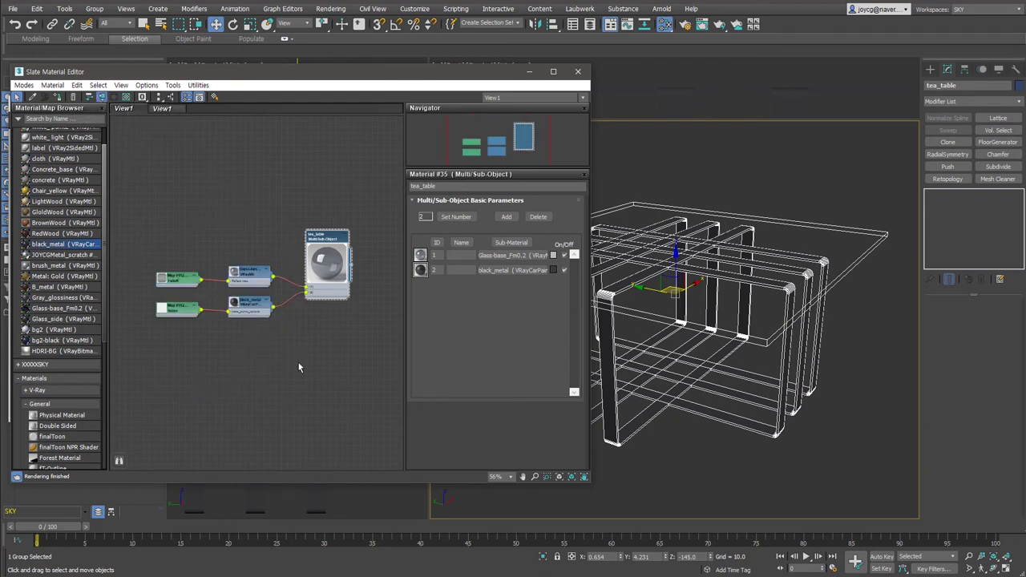
{"action": "scroll", "coordinate": [336, 303], "scroll_direction": "up", "scroll_amount": 2}
{"action": "scroll", "coordinate": [336, 303], "scroll_direction": "up", "scroll_amount": 2}
{"action": "scroll", "coordinate": [336, 303], "scroll_direction": "up", "scroll_amount": 1}
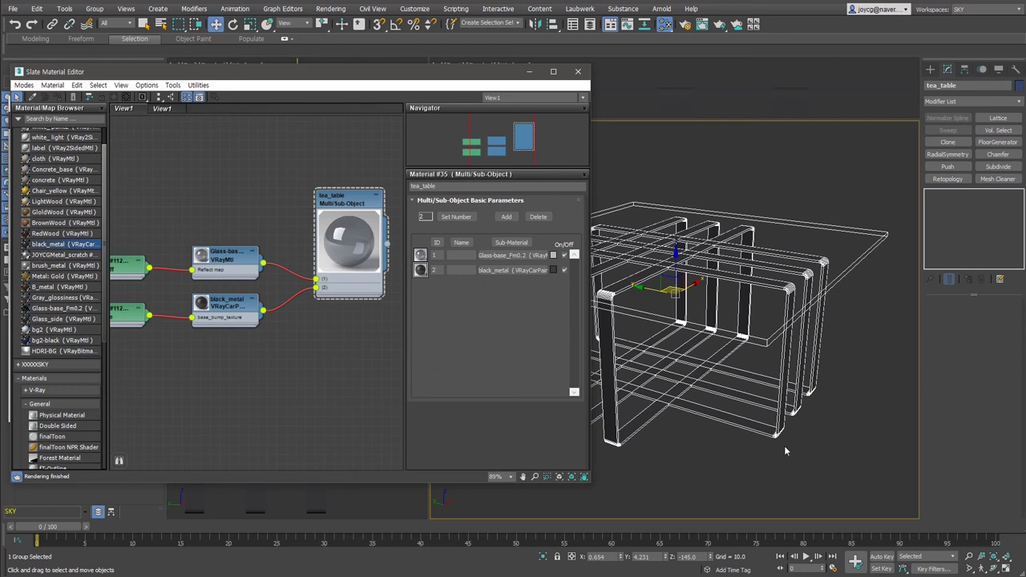
Copy the tea_table node tree, producing Material #38 with Materials #36 and #37
{"action": "scroll", "coordinate": [320, 256], "scroll_direction": "down", "scroll_amount": 2}
{"action": "scroll", "coordinate": [353, 280], "scroll_direction": "down", "scroll_amount": 1}
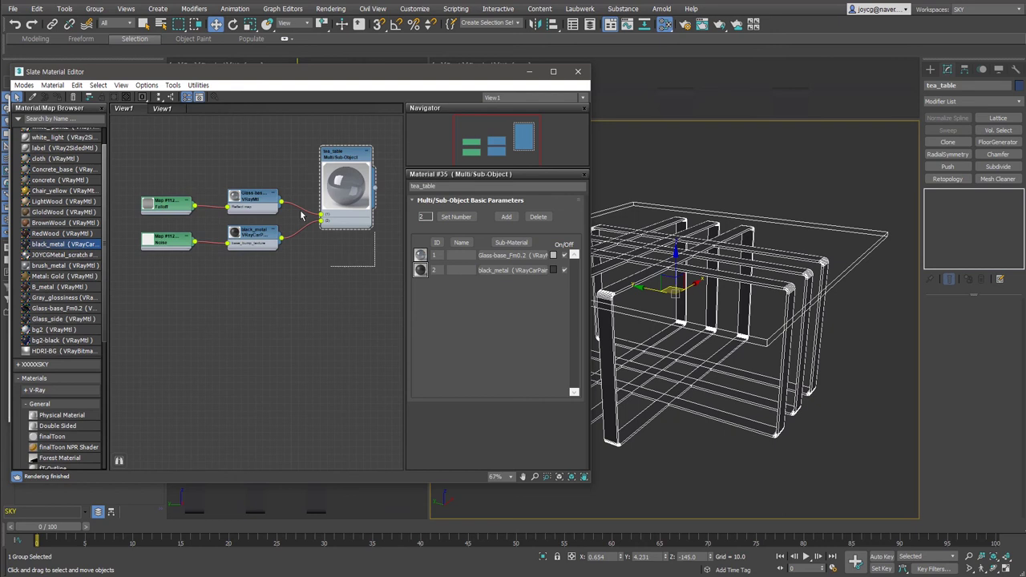
{"action": "left_click", "coordinate": [164, 145]}
{"action": "left_click_drag", "start_coordinate": [348, 226], "coordinate": [348, 369], "text": "shift"}
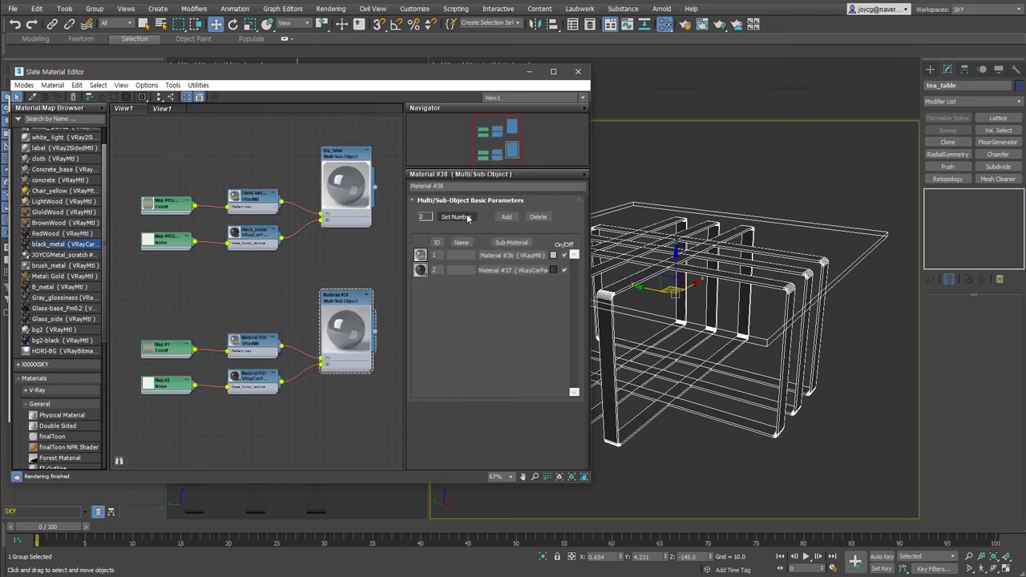
Set Material #38 to 3 sub-materials and delete the extra Material #39 node
{"action": "left_click", "coordinate": [465, 220]}
{"action": "type", "text": "3"}
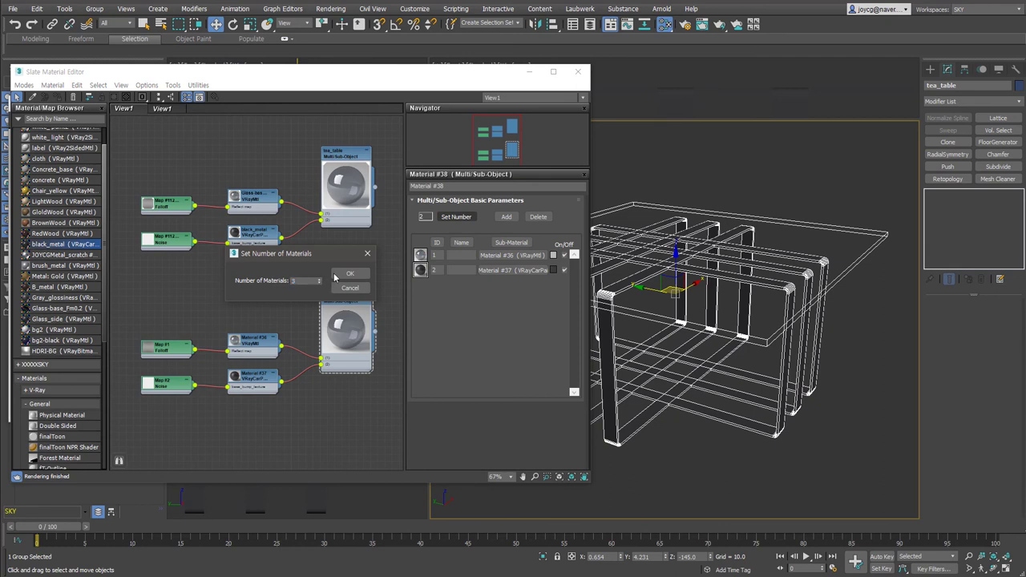
{"action": "left_click", "coordinate": [343, 275]}
{"action": "left_click_drag", "start_coordinate": [250, 300], "coordinate": [238, 311]}
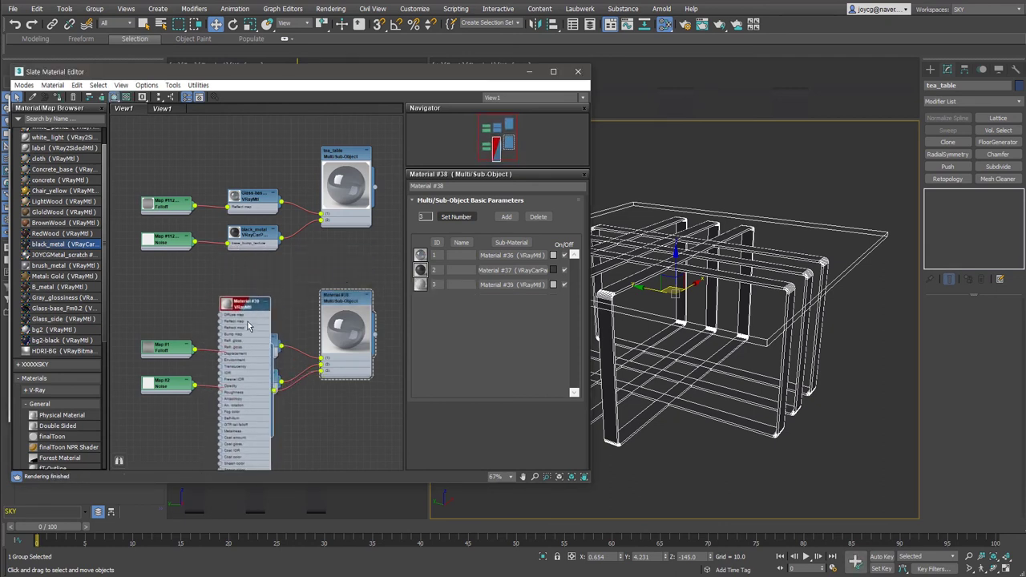
{"action": "key", "text": "Delete"}
Move Material #37's connection from sub-material slot 2 to slot 3
{"action": "scroll", "coordinate": [325, 352], "scroll_direction": "up", "scroll_amount": 3}
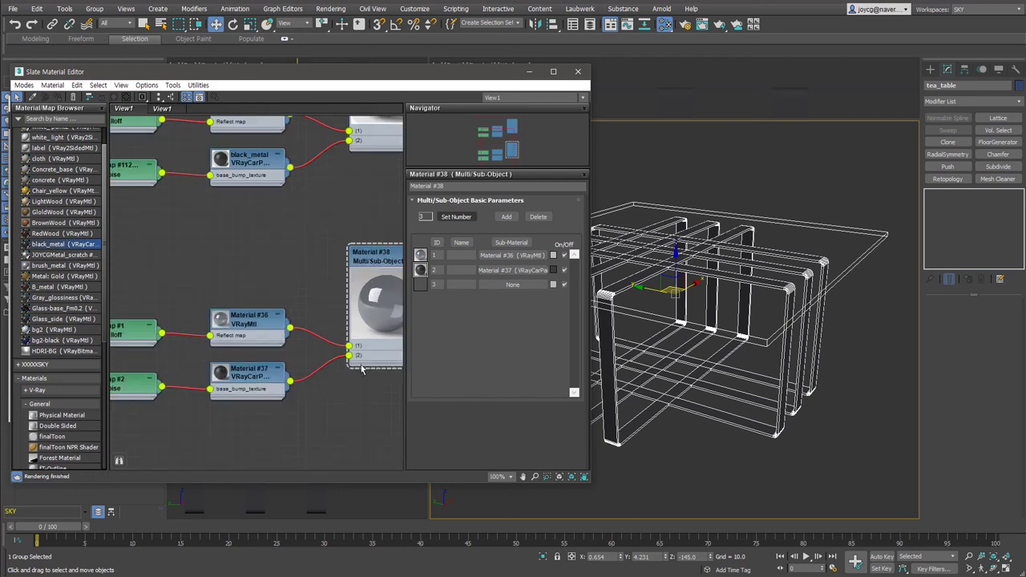
{"action": "scroll", "coordinate": [327, 352], "scroll_direction": "up", "scroll_amount": 2}
{"action": "mouse_move", "coordinate": [327, 351]}
{"action": "left_mouse_down"}
{"action": "mouse_move", "coordinate": [347, 351]}
{"action": "mouse_move", "coordinate": [326, 361]}
{"action": "left_mouse_up"}
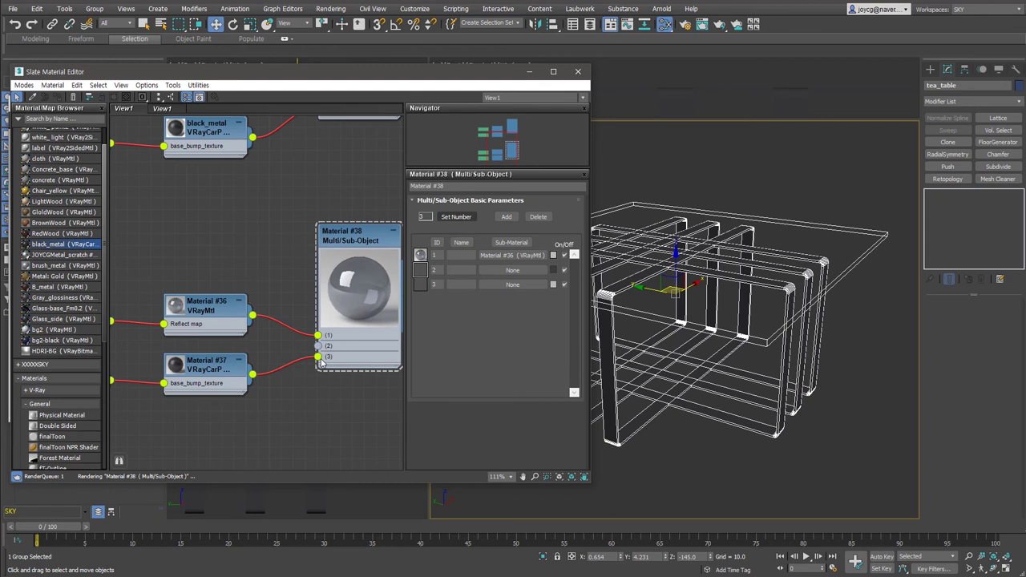
{"action": "left_click_drag", "start_coordinate": [320, 362], "coordinate": [321, 360]}
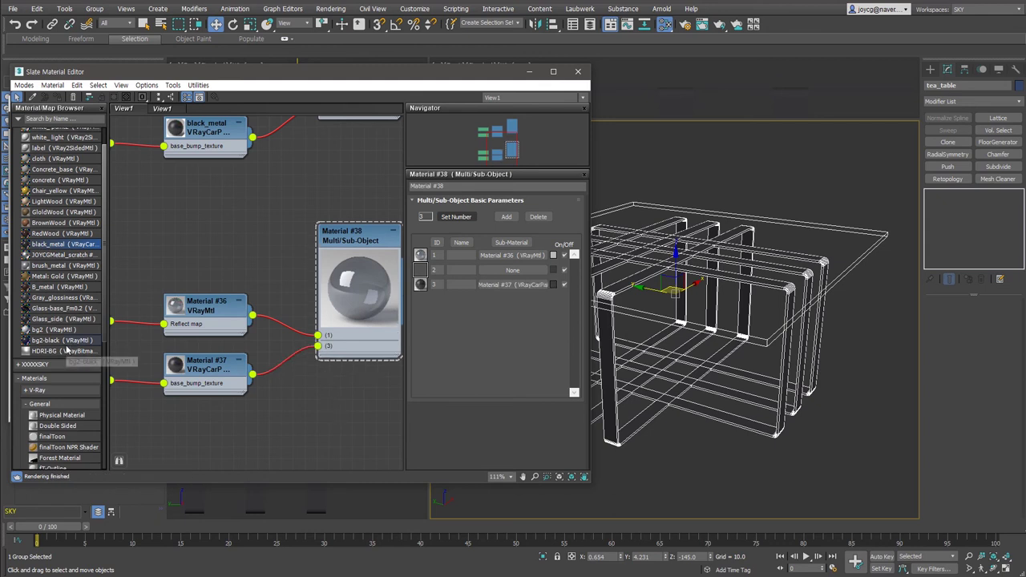
Wire the Glass_side library material into slot 2, tidy its node, and reselect the table
{"action": "left_click", "coordinate": [58, 320]}
{"action": "left_click_drag", "start_coordinate": [58, 320], "coordinate": [215, 413]}
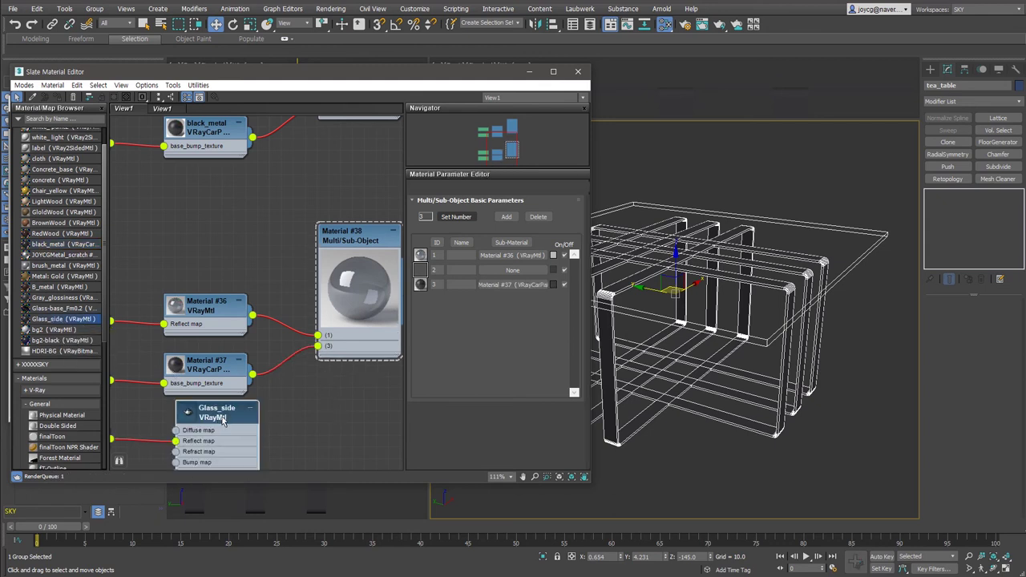
{"action": "middle_click_drag", "start_coordinate": [315, 440], "coordinate": [312, 327]}
{"action": "left_click_drag", "start_coordinate": [262, 443], "coordinate": [316, 231]}
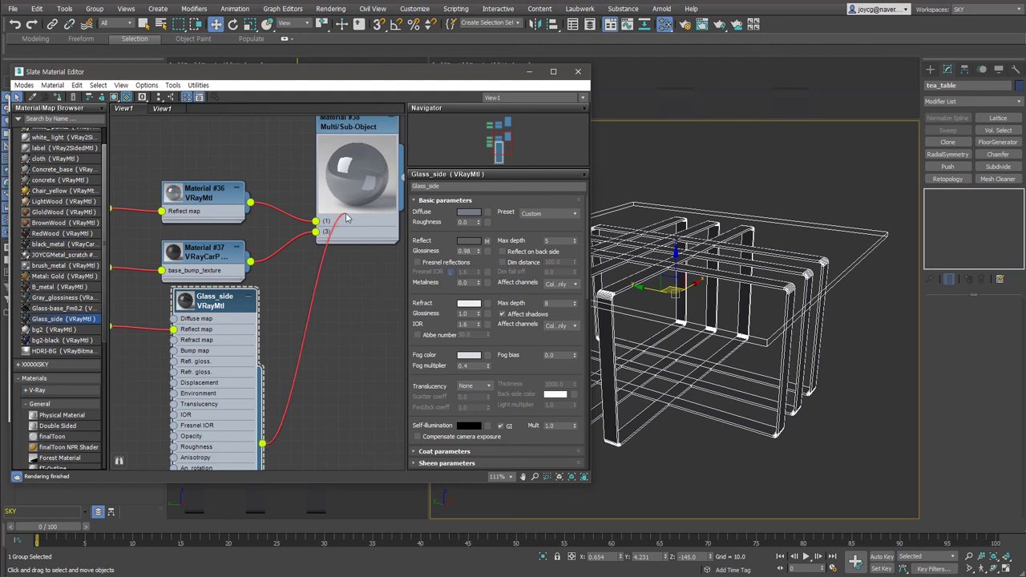
{"action": "left_click_drag", "start_coordinate": [228, 303], "coordinate": [216, 267]}
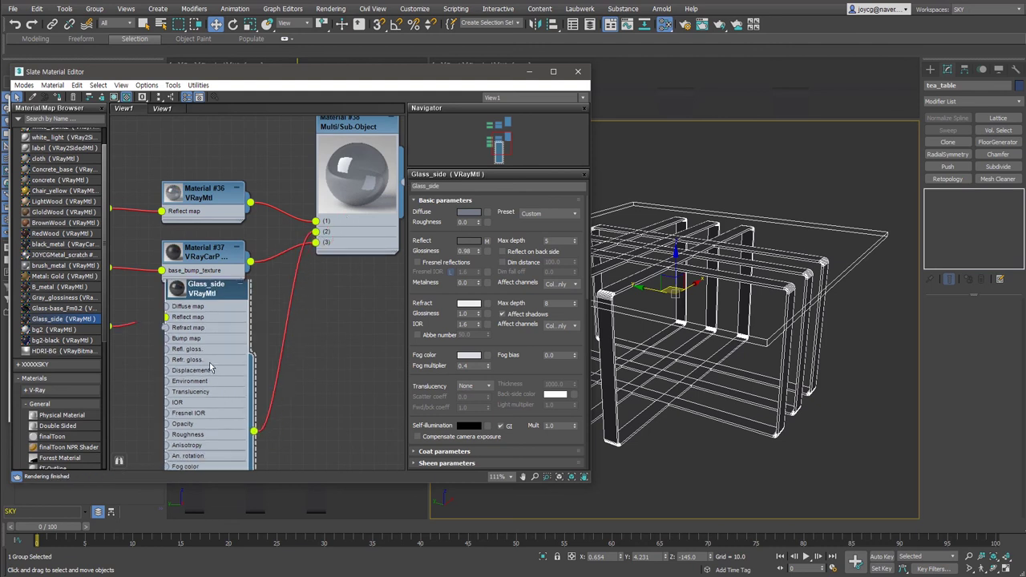
{"action": "right_click", "coordinate": [222, 365]}
{"action": "left_click", "coordinate": [308, 561]}
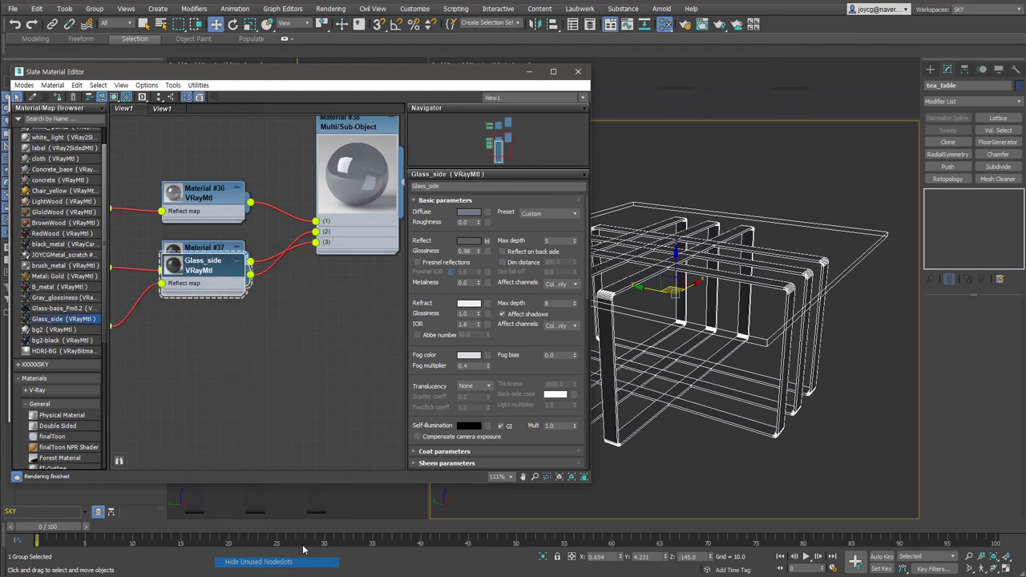
{"action": "mouse_move", "coordinate": [212, 307]}
{"action": "left_mouse_down"}
{"action": "mouse_move", "coordinate": [212, 259]}
{"action": "mouse_move", "coordinate": [222, 318]}
{"action": "left_mouse_up"}
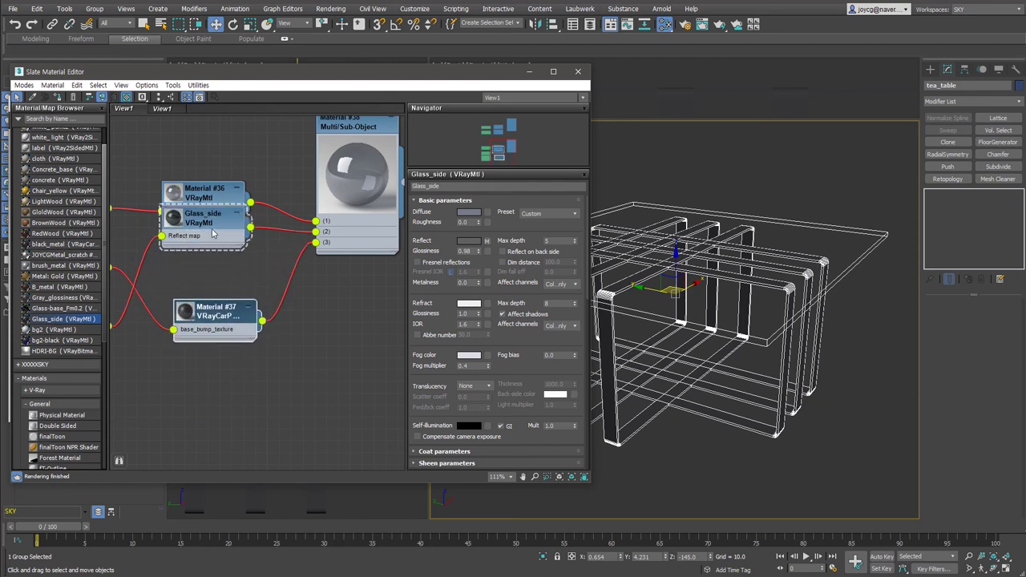
{"action": "left_click_drag", "start_coordinate": [196, 220], "coordinate": [196, 254]}
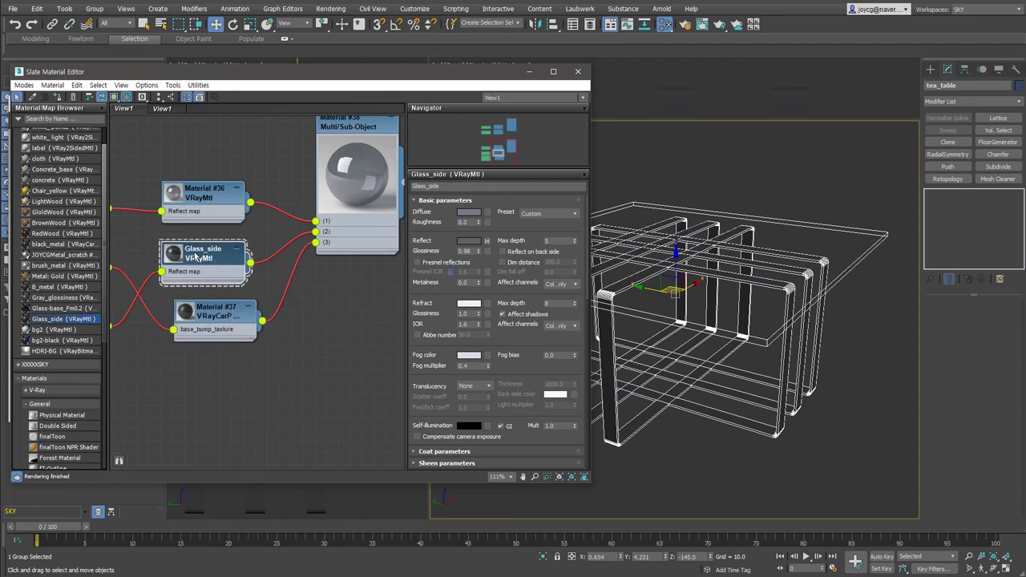
{"action": "left_click", "coordinate": [852, 411]}
{"action": "left_click", "coordinate": [845, 274]}
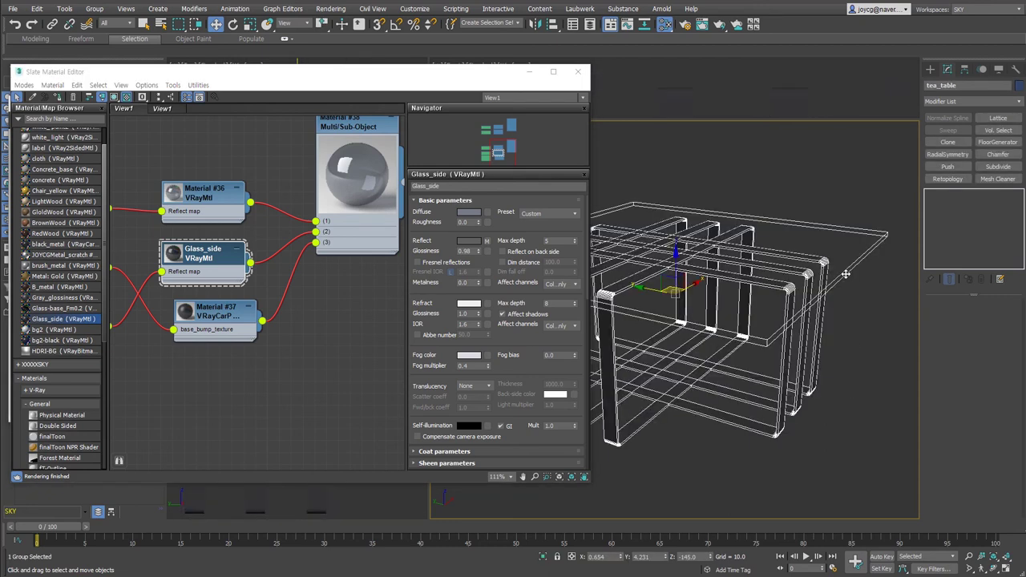
Open the tea_table group and give the metal legs a Material modifier with ID 3
{"action": "left_click", "coordinate": [528, 72]}
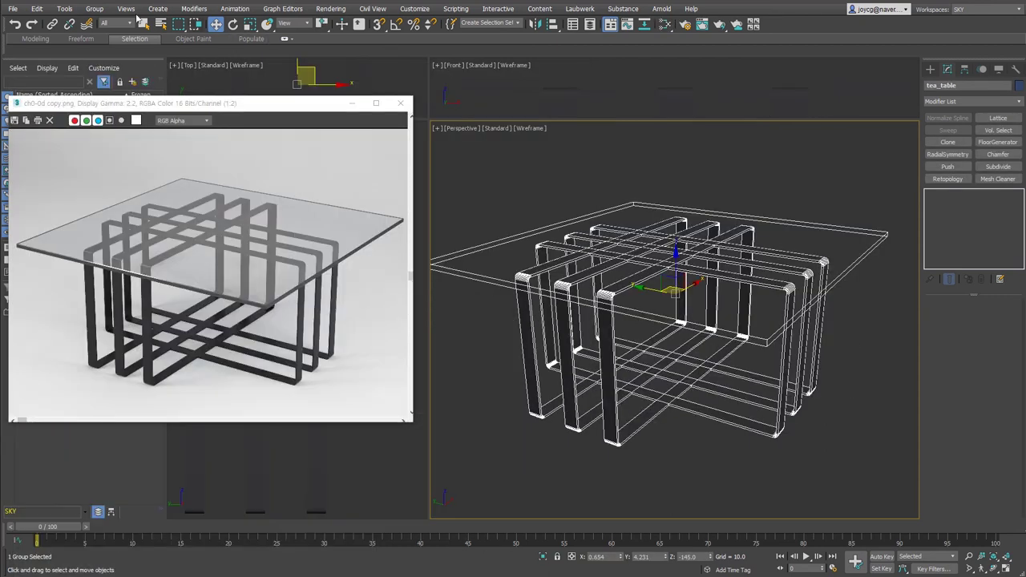
{"action": "left_click", "coordinate": [93, 8]}
{"action": "left_click", "coordinate": [106, 55]}
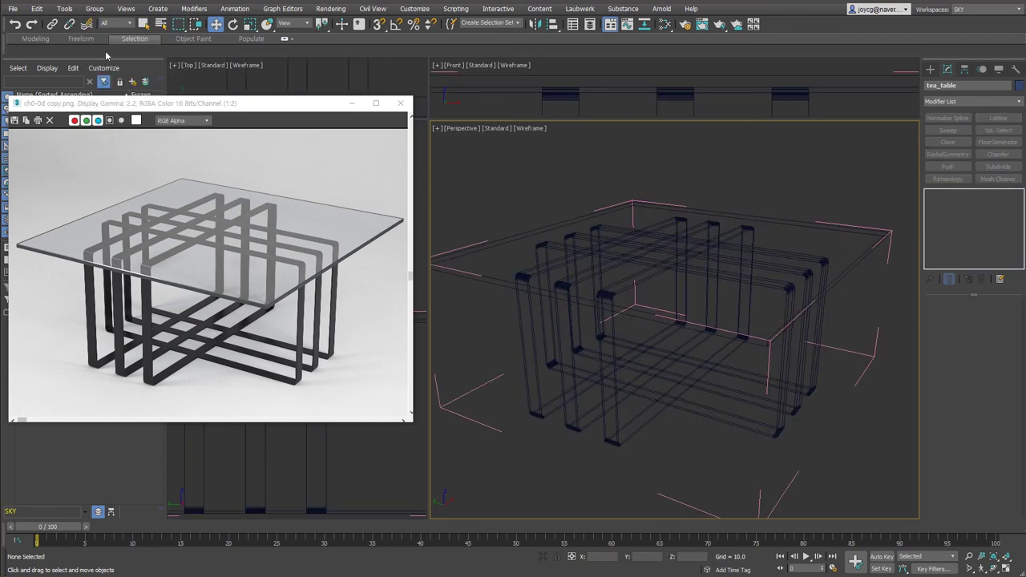
{"action": "left_click", "coordinate": [826, 265]}
{"action": "left_click", "coordinate": [972, 101]}
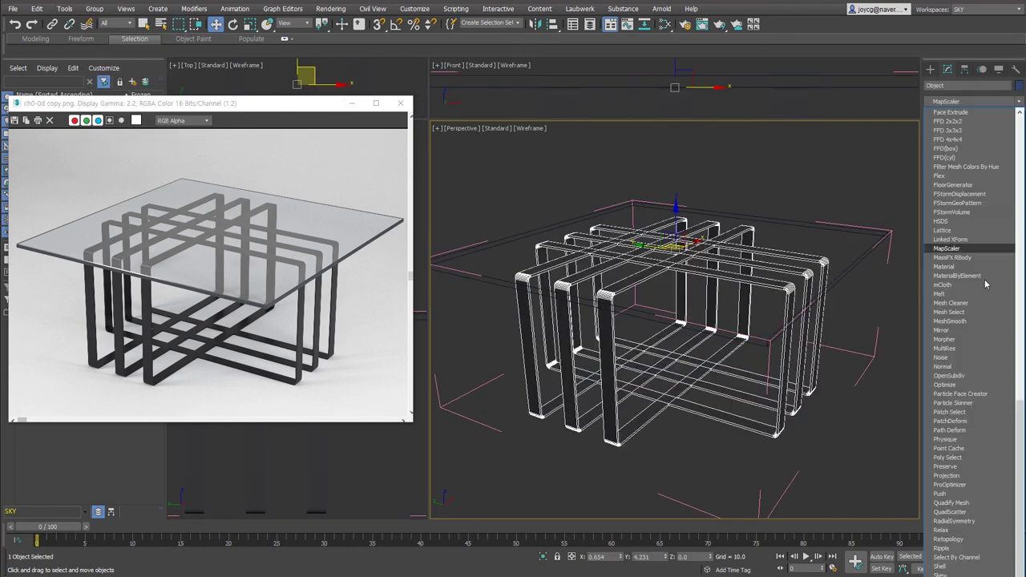
{"action": "left_click", "coordinate": [970, 264]}
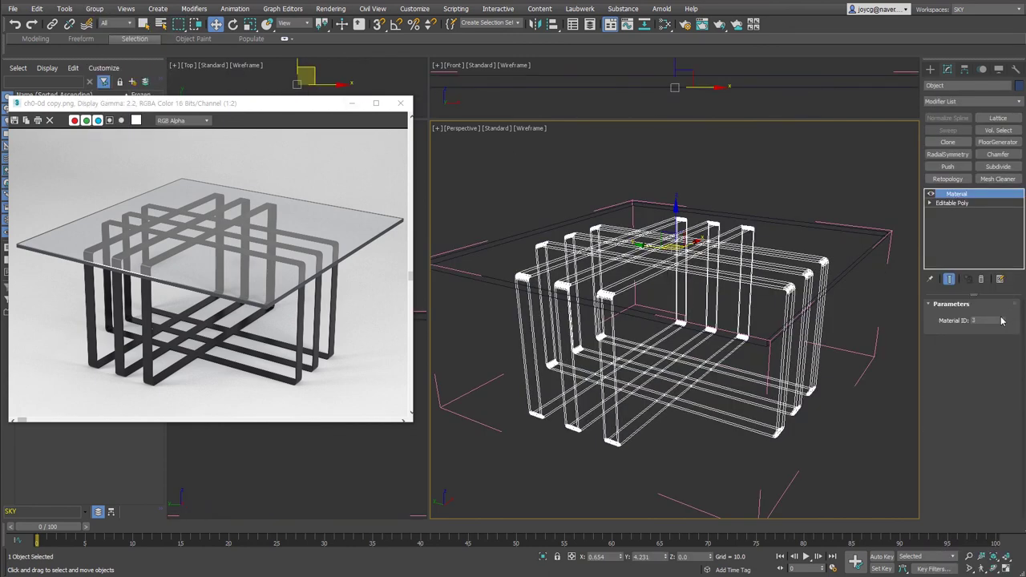
Select the glass top's four side polygons for ID 2, then its border edges
{"action": "left_click", "coordinate": [851, 264]}
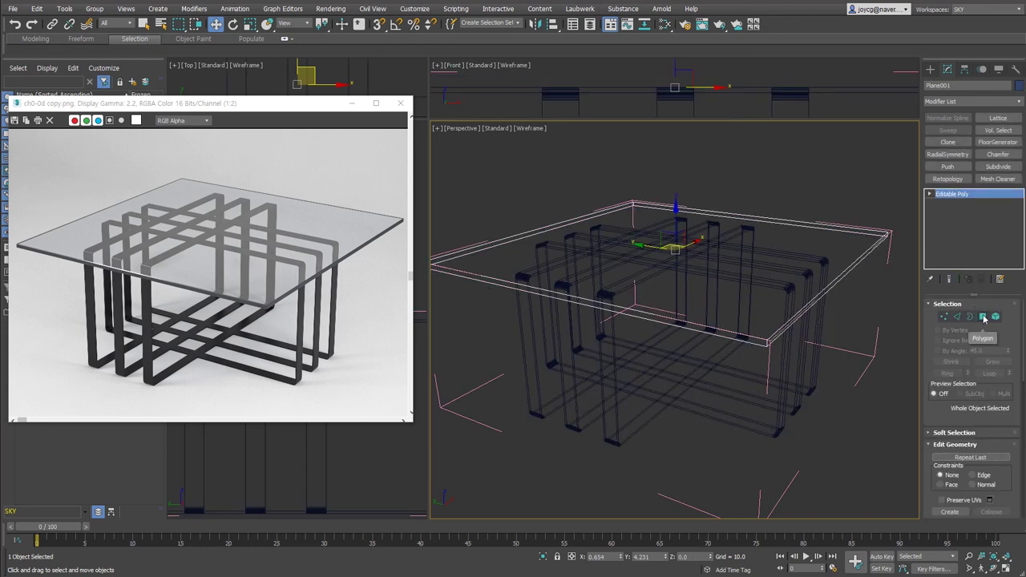
{"action": "left_click", "coordinate": [984, 317]}
{"action": "left_click", "coordinate": [758, 293]}
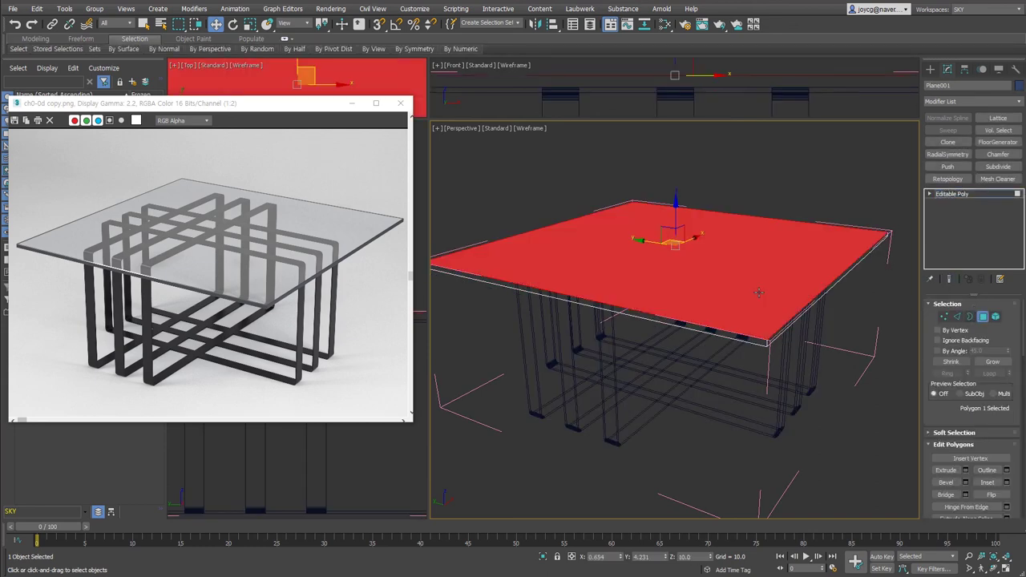
{"action": "key", "text": "ctrl+i"}
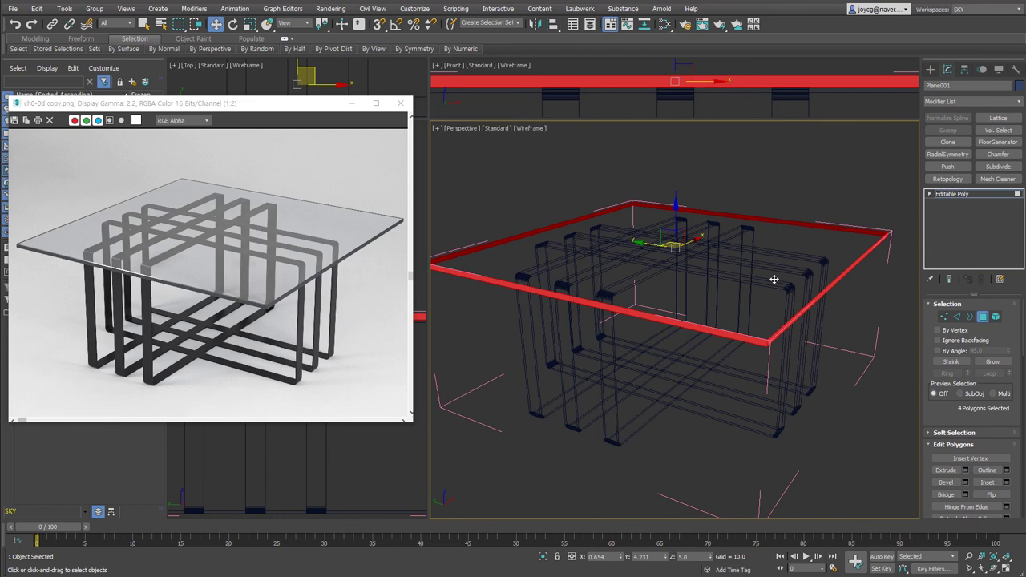
{"action": "scroll", "coordinate": [962, 425], "scroll_direction": "down", "scroll_amount": 5}
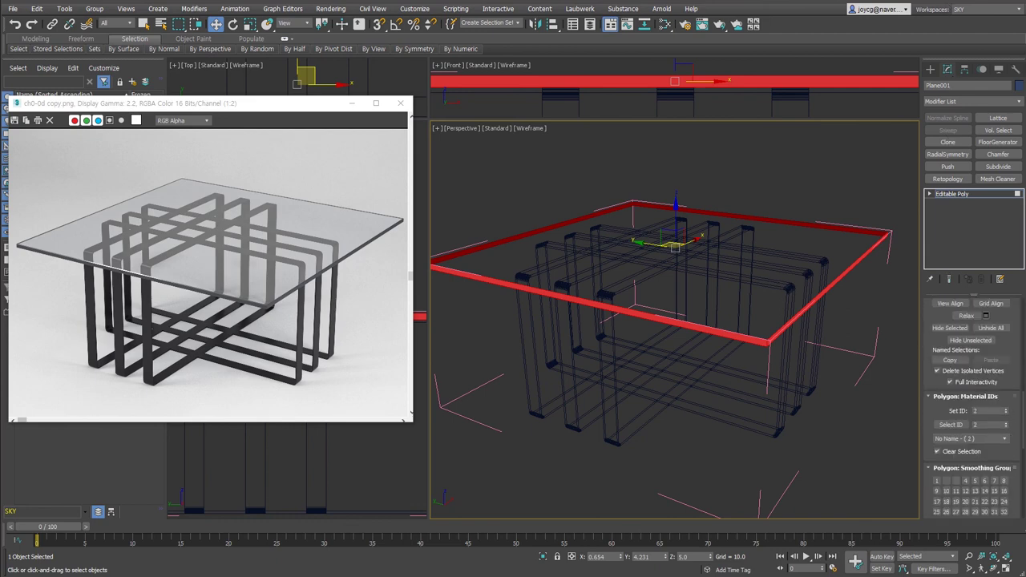
{"action": "left_click", "coordinate": [930, 194]}
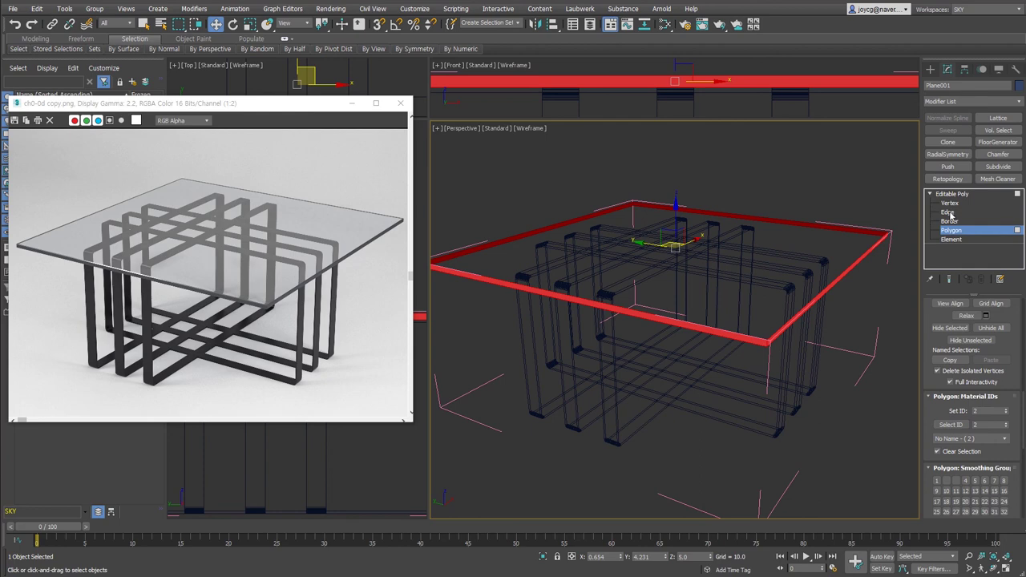
{"action": "left_click", "coordinate": [948, 212], "text": "ctrl"}
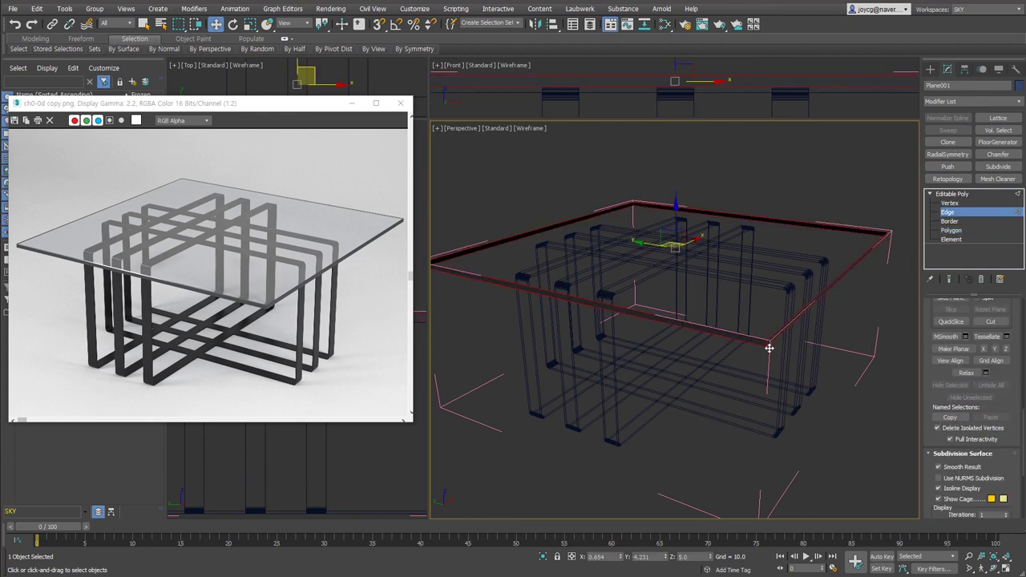
Chamfer the glass top's border edges by 1.705 using the Tri chamfer type
{"action": "key", "text": "u"}
{"action": "scroll", "coordinate": [719, 323], "scroll_direction": "up", "scroll_amount": 5}
{"action": "right_click", "coordinate": [704, 306]}
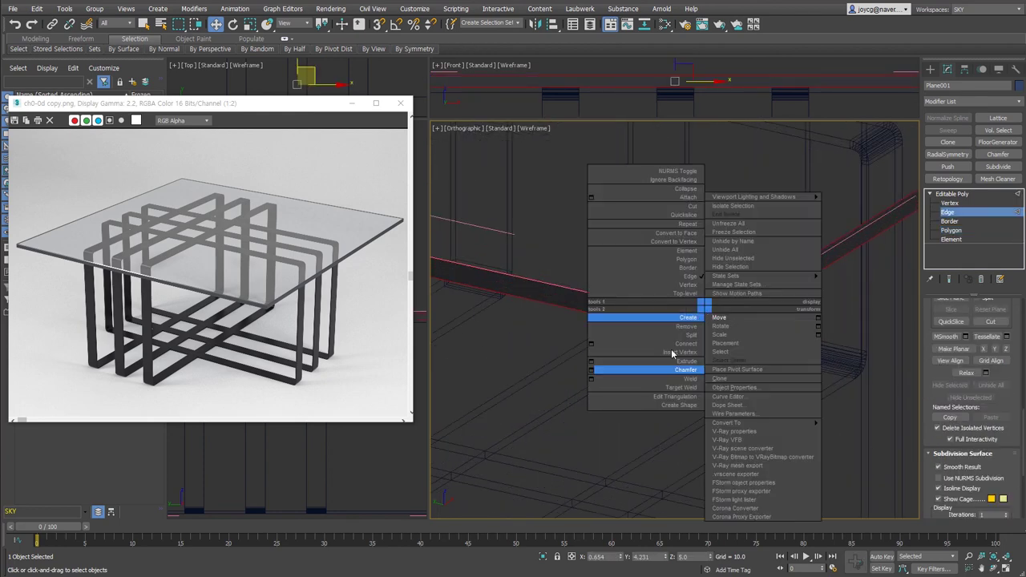
{"action": "left_click", "coordinate": [659, 371]}
{"action": "left_click", "coordinate": [775, 305]}
{"action": "left_click", "coordinate": [801, 324]}
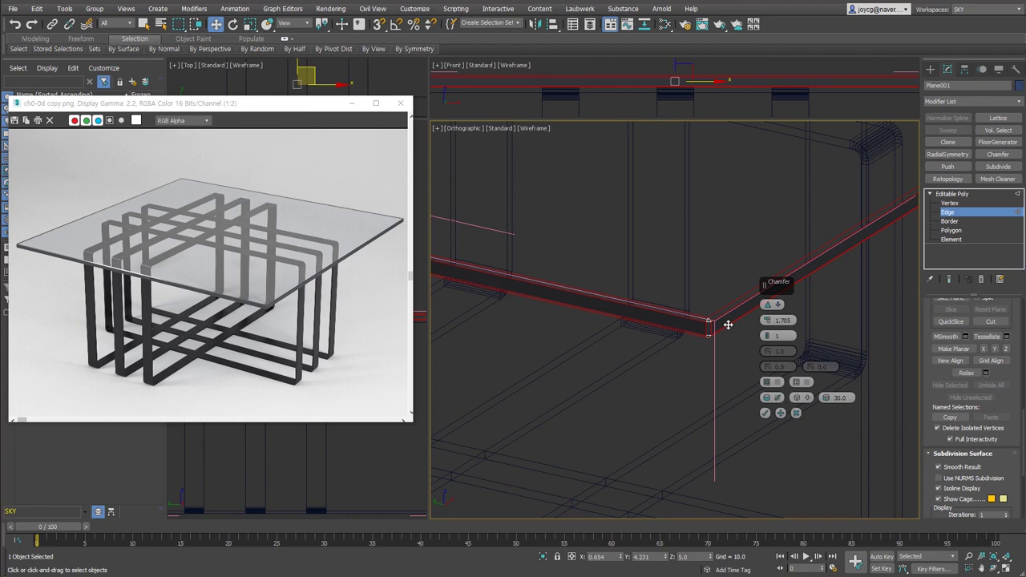
{"action": "left_click", "coordinate": [765, 413]}
Exit edge editing, frame the table, and reselect the whole tea_table group
{"action": "key", "text": "2"}
{"action": "key", "text": "z"}
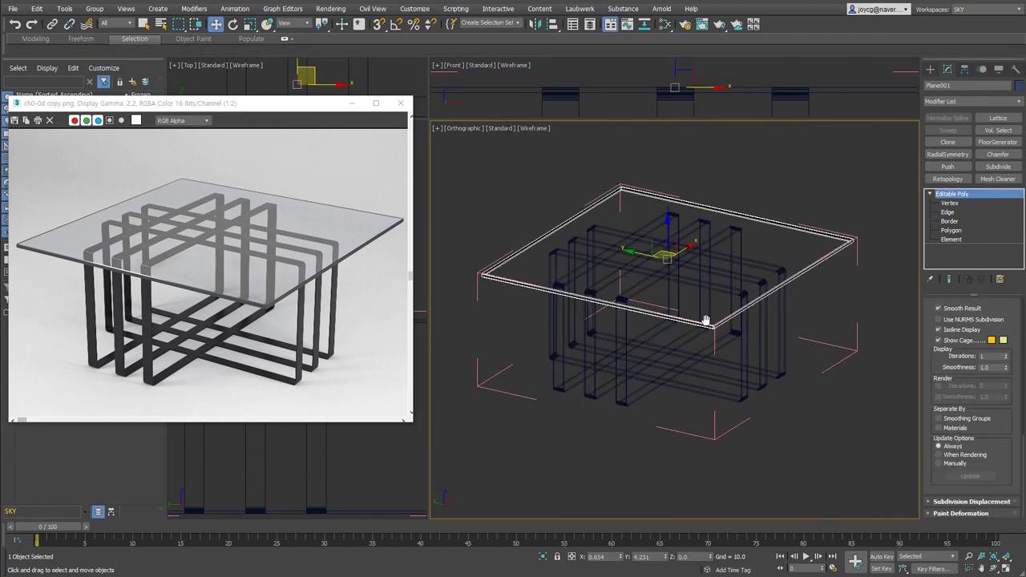
{"action": "left_click", "coordinate": [706, 321]}
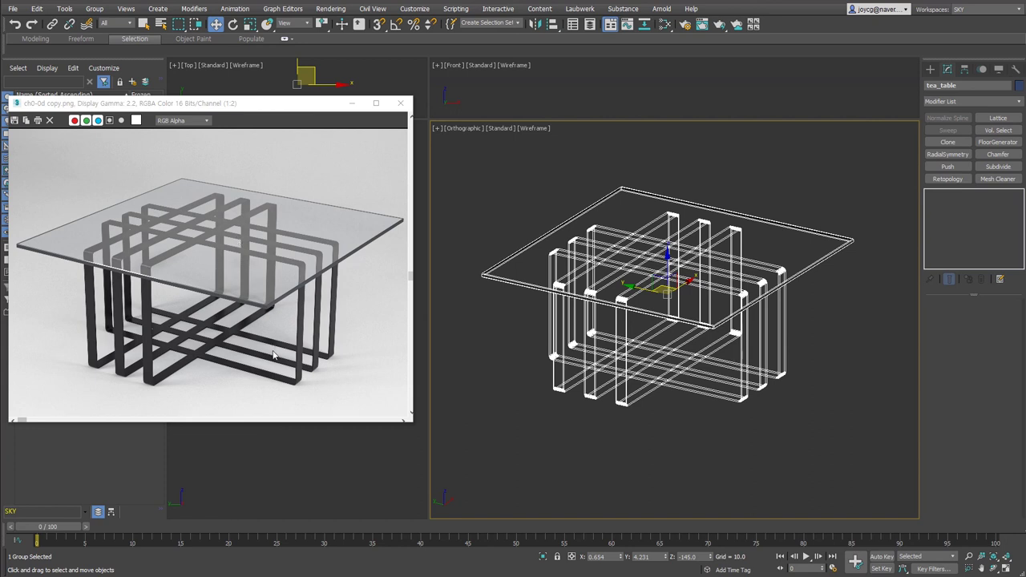
{"action": "middle_click_drag", "start_coordinate": [638, 335], "coordinate": [638, 335]}
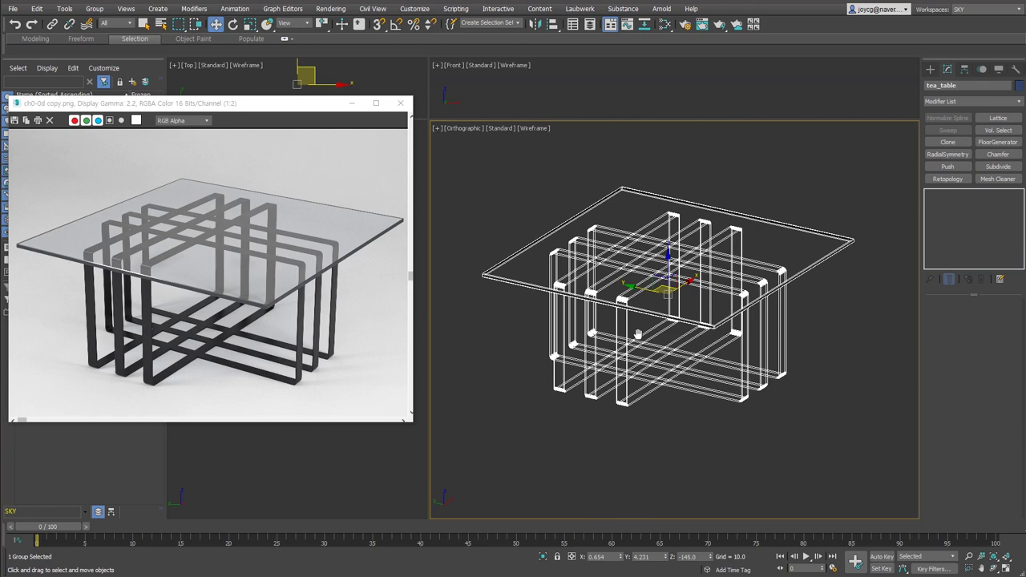